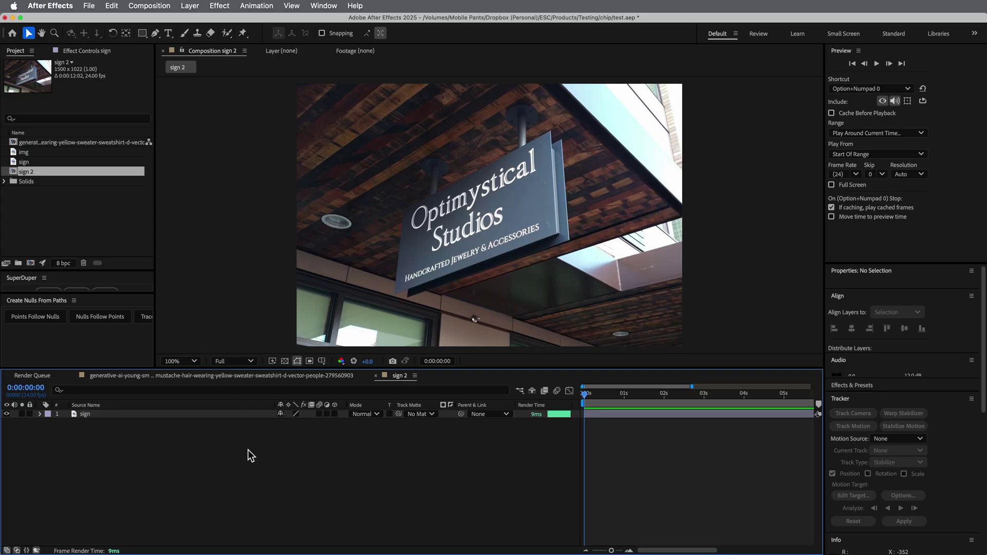
Step: Select the sign layer in the sign 2 composition's timeline
click(674, 413)
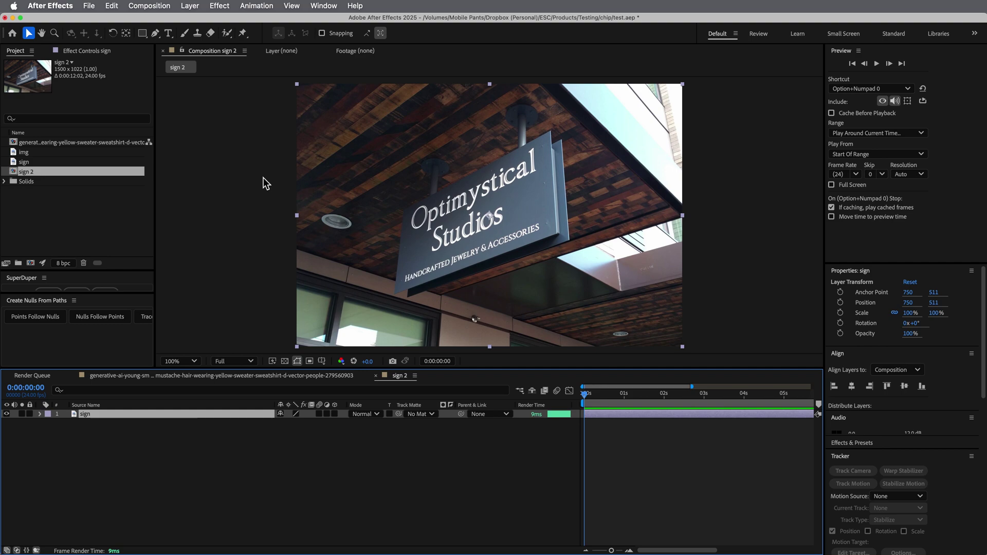
Step: Apply the Element Supply Co. QuickCover effect to the sign layer
super+click(618, 415)
click(620, 417)
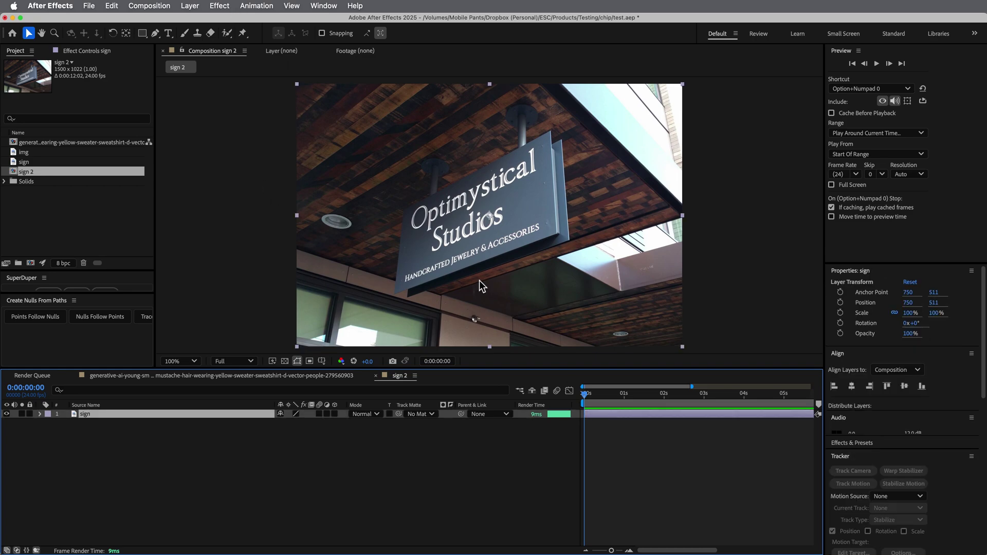
click(226, 7)
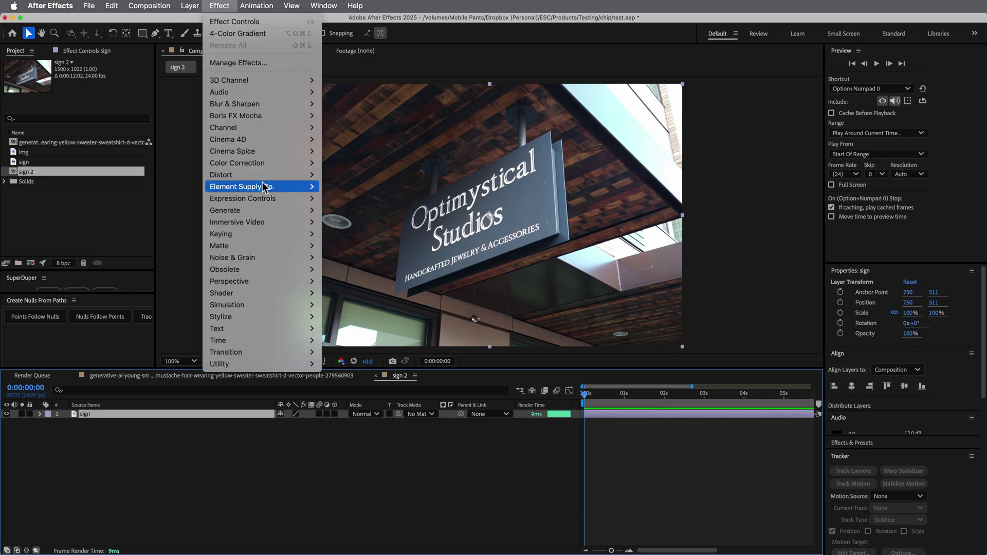
mouse_move(312, 187)
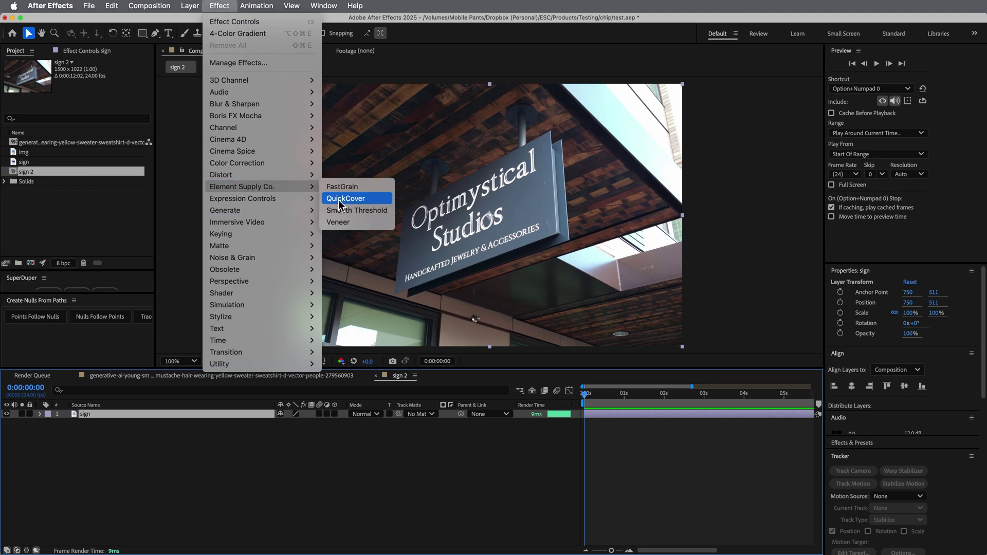
click(340, 199)
Step: Fit QuickCover's four corners onto the sign's corners and raise Blend to 88
drag(296, 84, 407, 212)
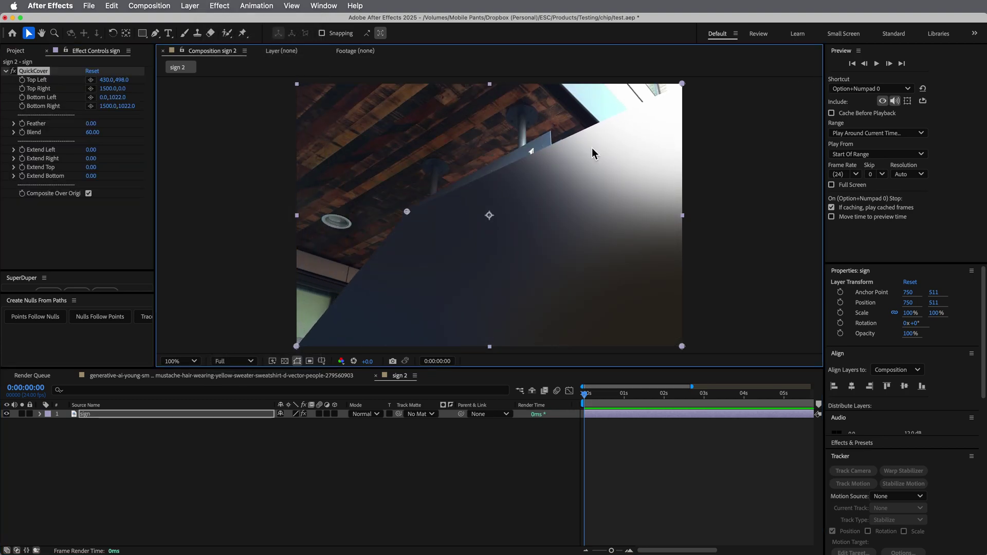
drag(682, 84, 548, 134)
drag(683, 346, 554, 231)
drag(297, 346, 396, 292)
drag(406, 212, 404, 211)
drag(554, 232, 553, 232)
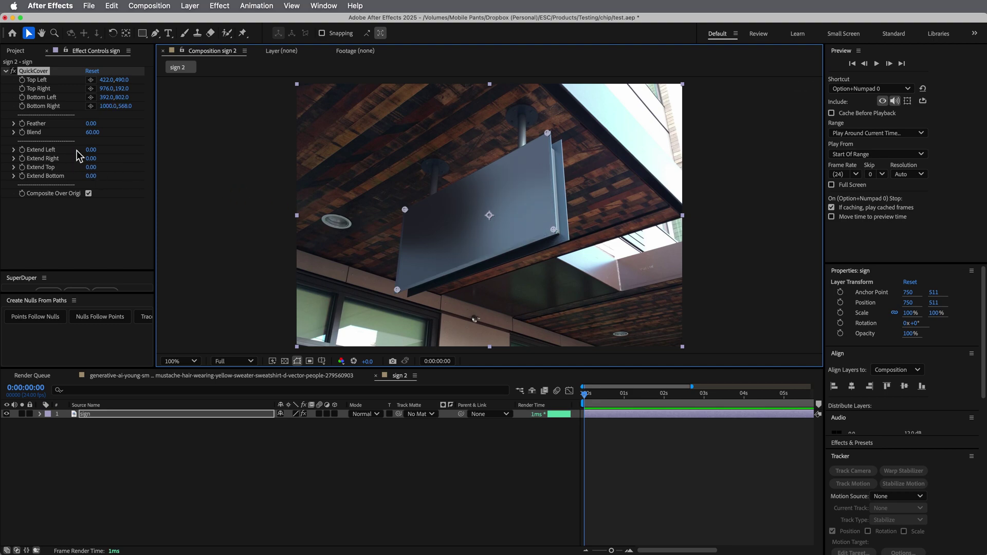
drag(93, 132, 109, 133)
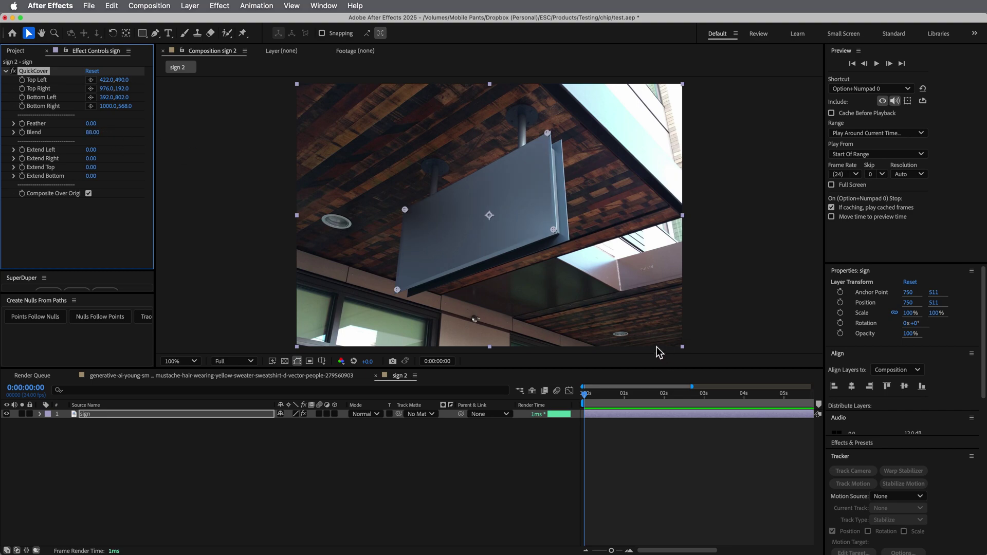
mouse_move(405, 210)
mouse_down()
mouse_move(407, 201)
mouse_move(403, 211)
mouse_up()
click(665, 427)
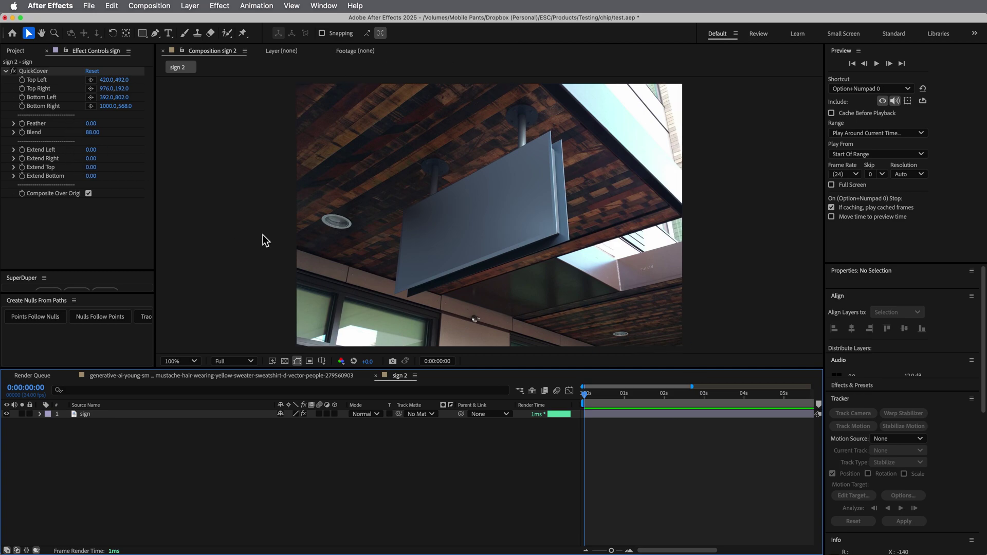
Step: Delete the QuickCover effect so the Optimystical Studios lettering shows again
click(42, 72)
key(Delete)
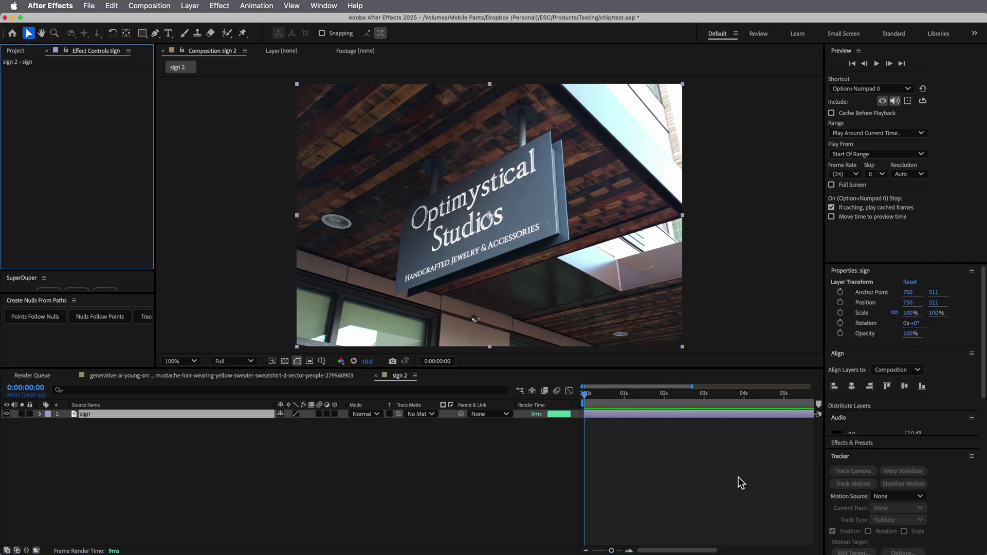
click(731, 478)
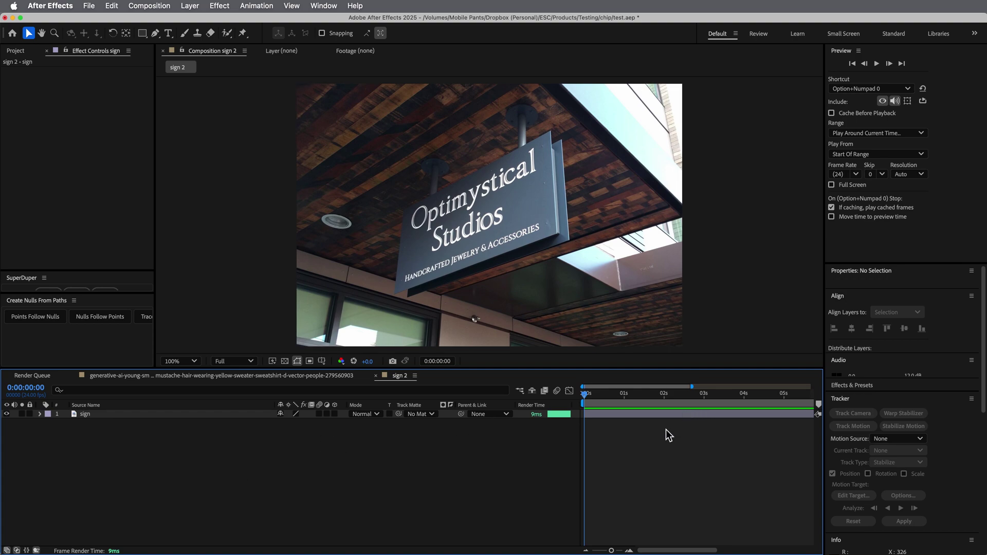
Step: Add a new full-frame black solid layer above the sign
click(190, 6)
mouse_move(196, 20)
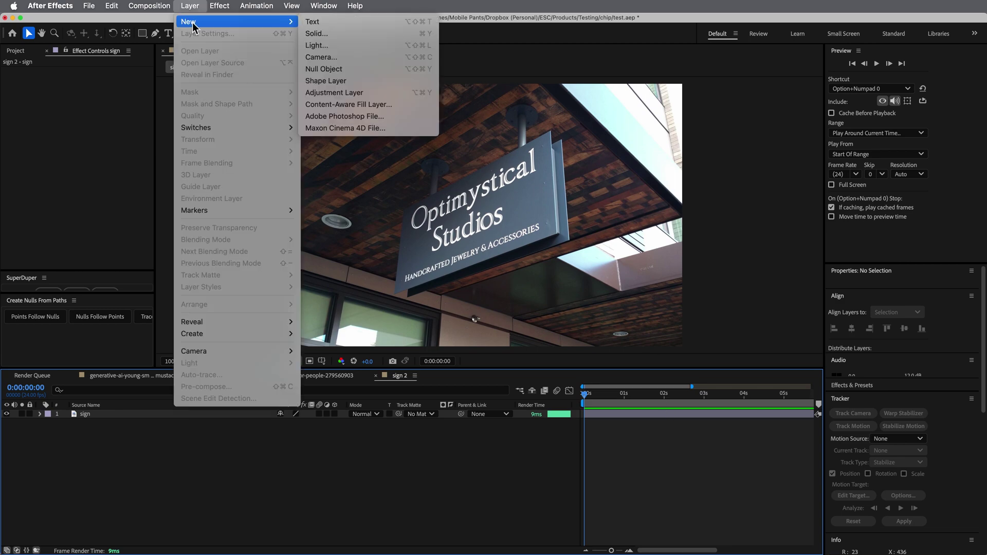
click(321, 36)
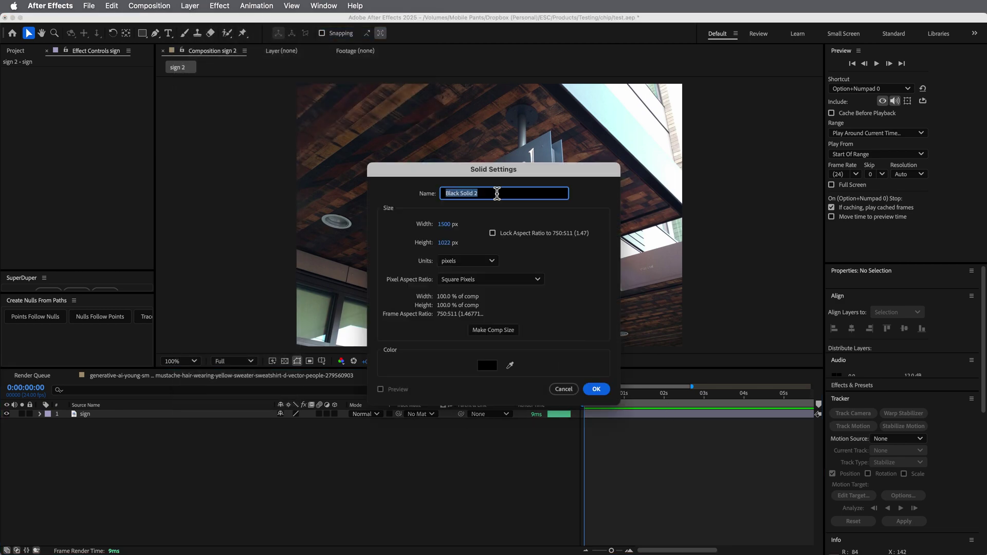
click(597, 389)
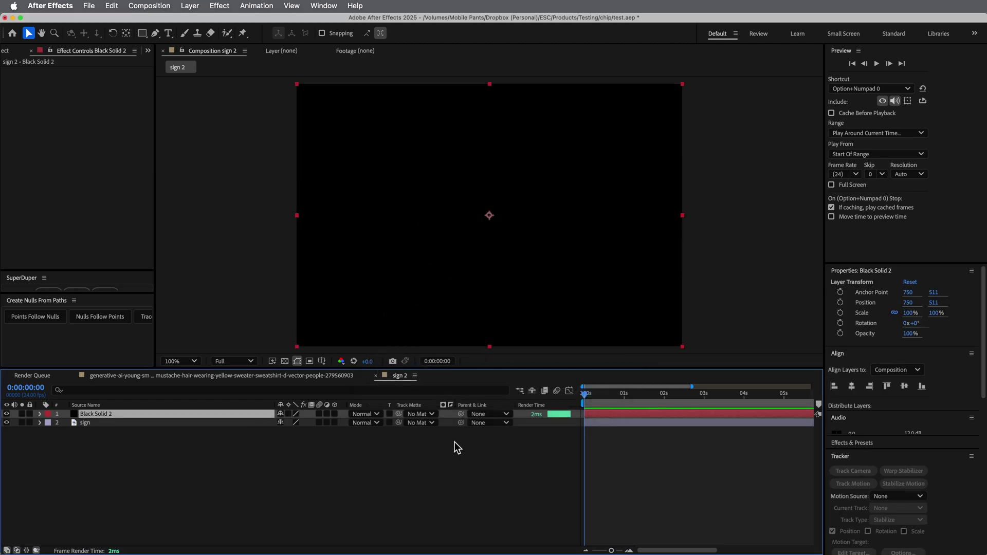
click(488, 454)
Step: Give Black Solid 2 a full-frame rectangular Mask 1 and select its Mask Path
click(661, 412)
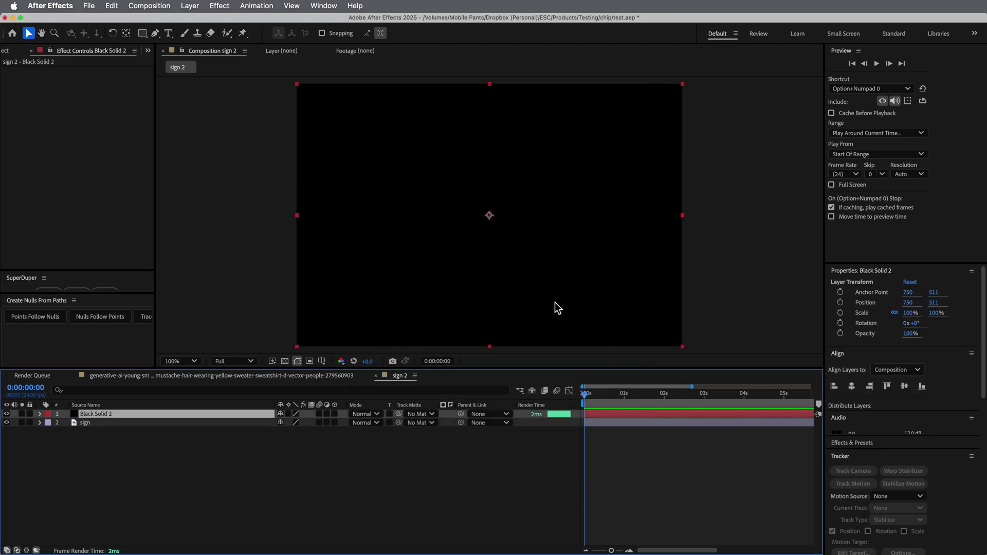
double_click(143, 33)
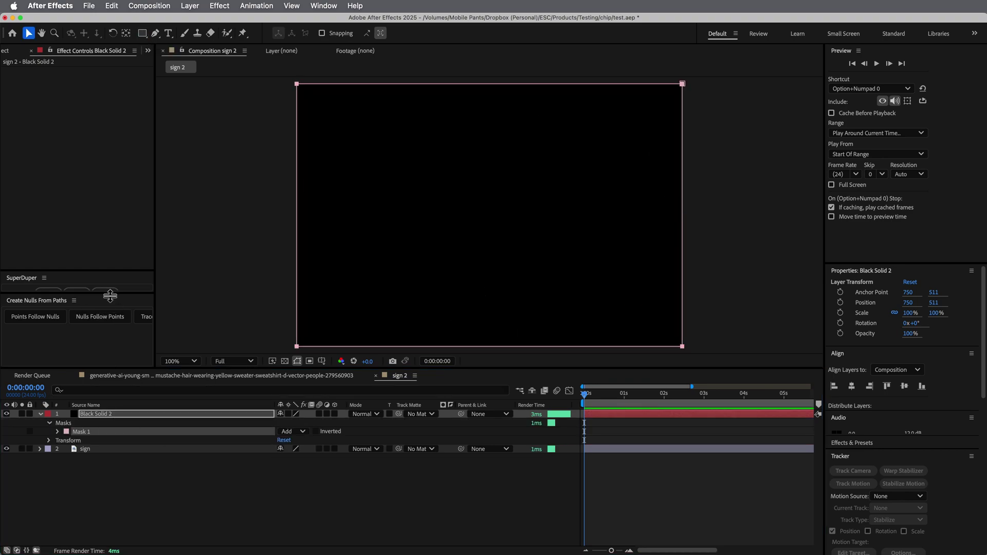
drag(104, 296, 110, 321)
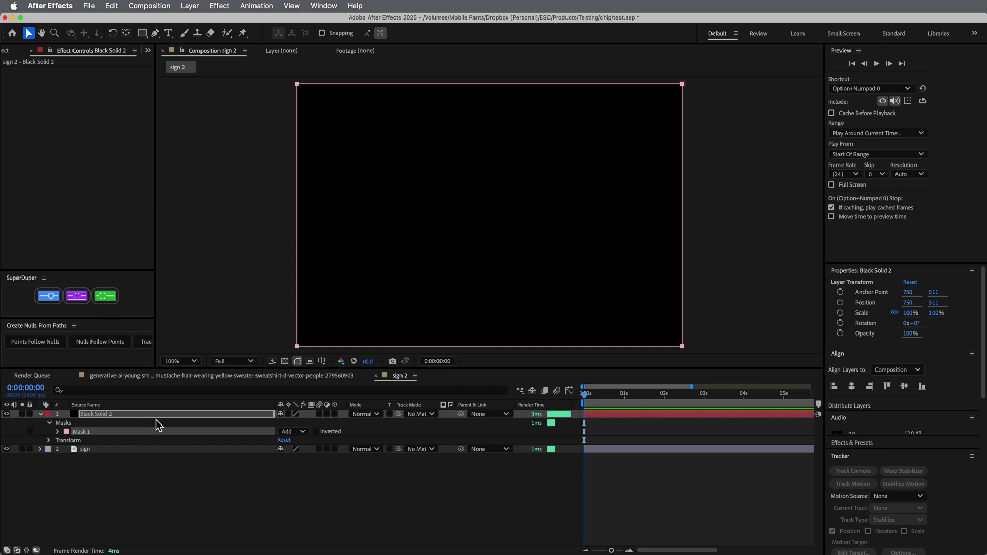
click(129, 434)
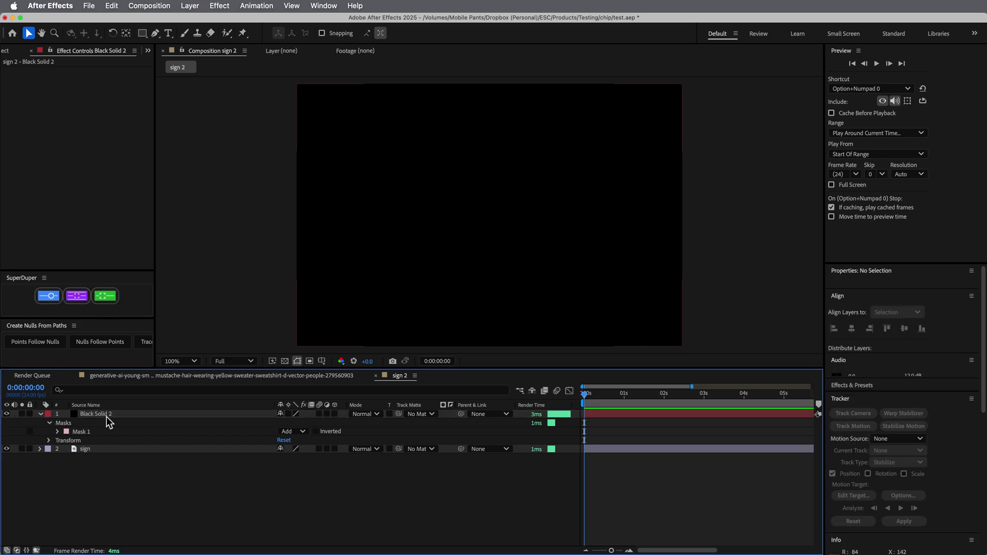
click(58, 431)
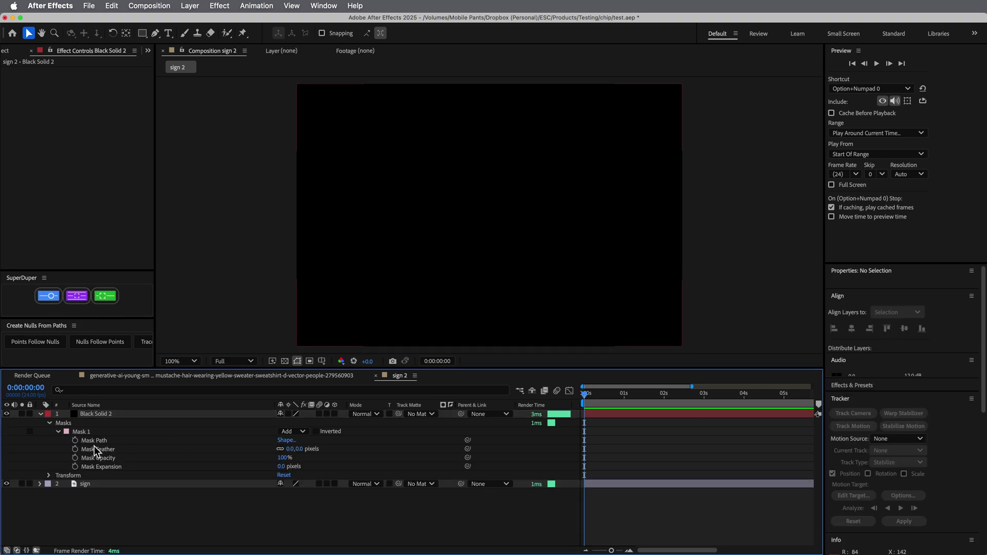
click(95, 441)
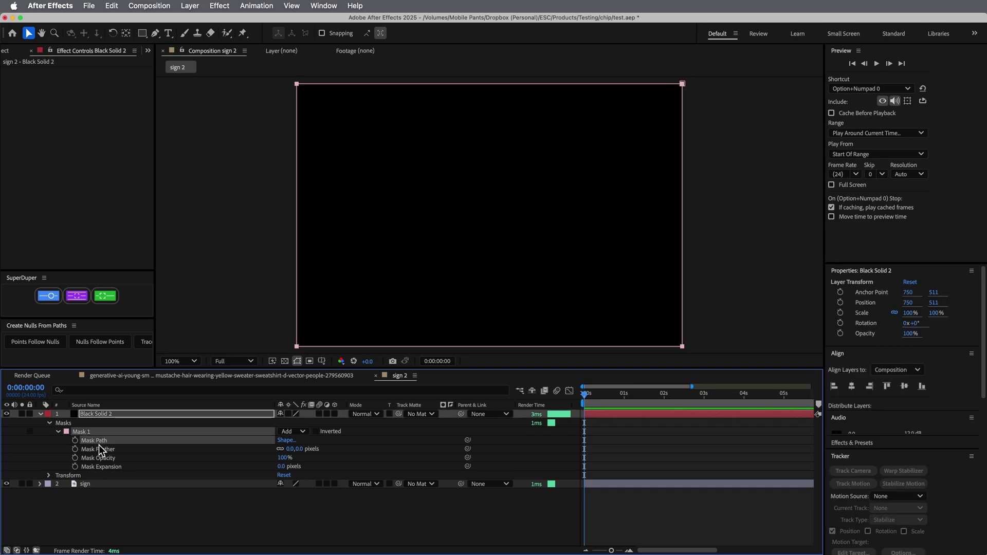
Step: Create four nulls (Null 5–8) driving the mask corners and show their Position values
click(36, 343)
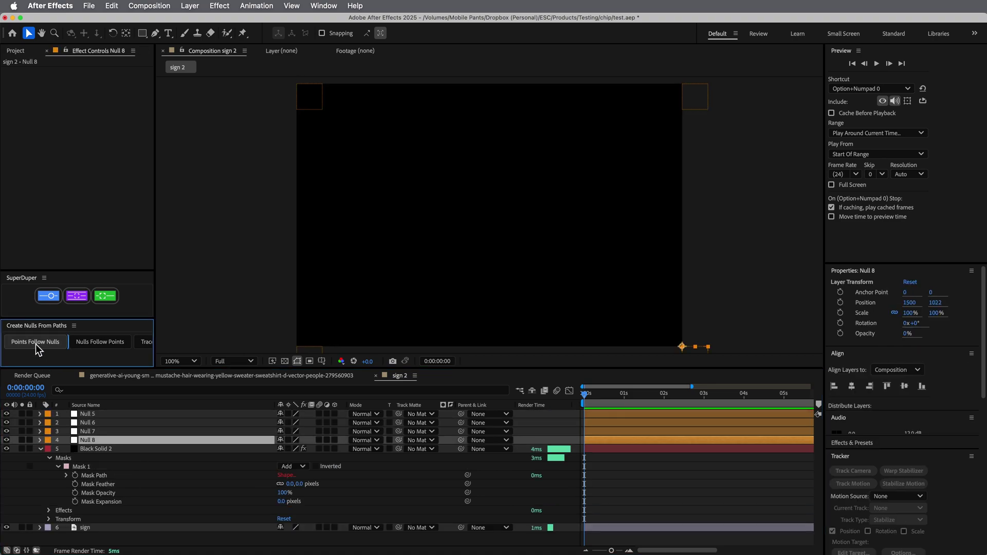
click(40, 450)
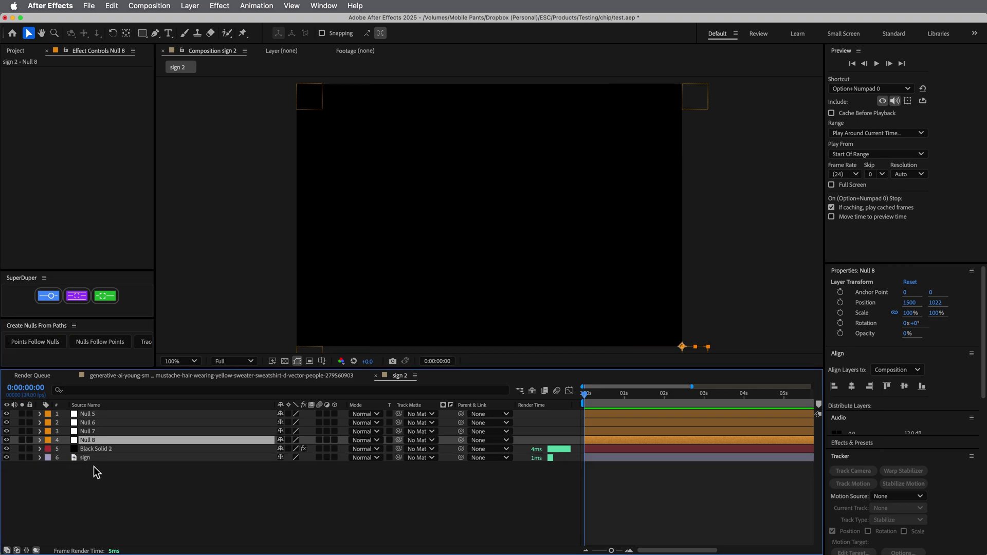
click(97, 474)
click(104, 414)
shift+click(105, 440)
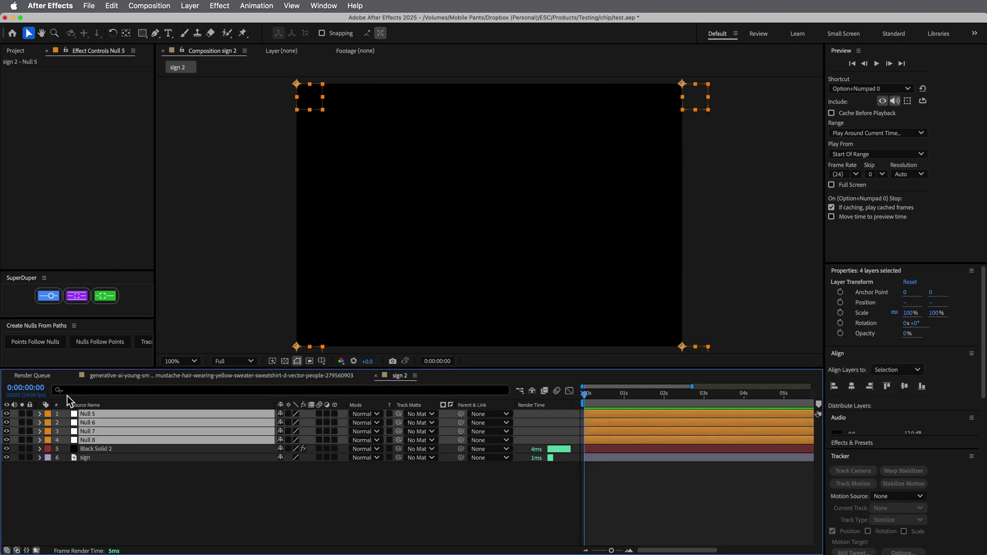
key(p)
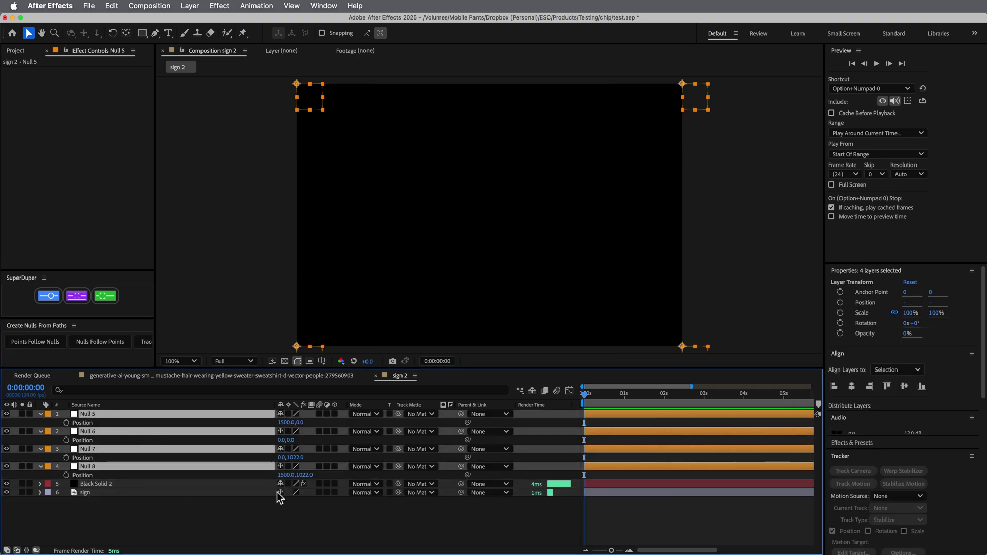
click(205, 521)
Step: Drag Nulls 5–8 onto the sign's four corners so the black shape covers it
drag(315, 105, 434, 201)
drag(695, 96, 587, 151)
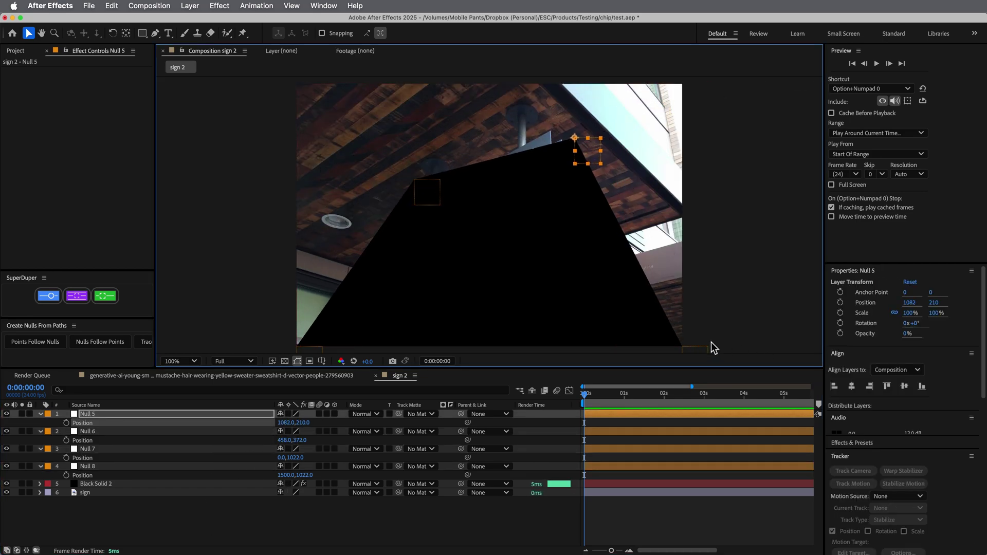
drag(703, 355, 631, 254)
drag(321, 350, 404, 315)
mouse_move(428, 198)
mouse_down()
mouse_move(429, 181)
mouse_move(422, 193)
mouse_up()
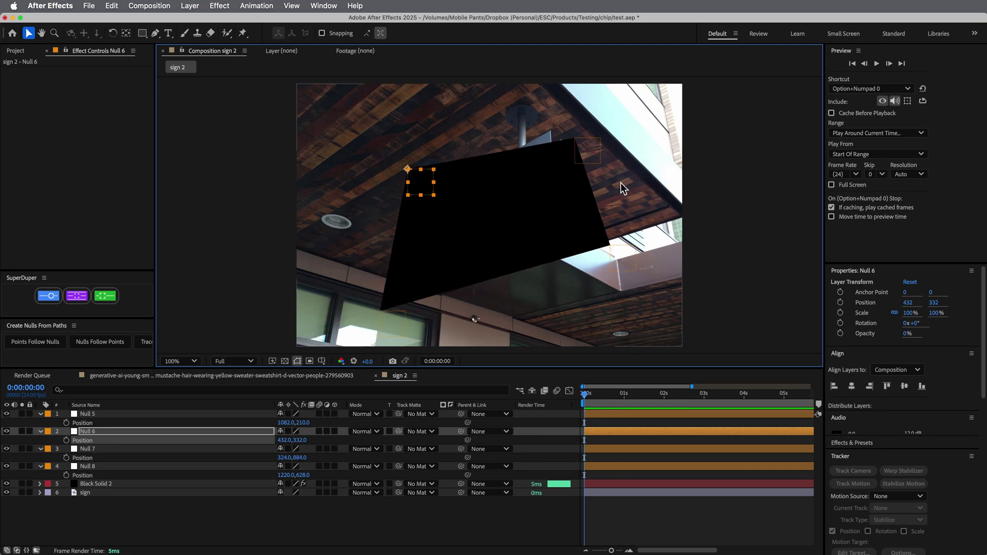
Step: Rename Black Solid 2 to 'slow cover'
click(118, 485)
key(Return)
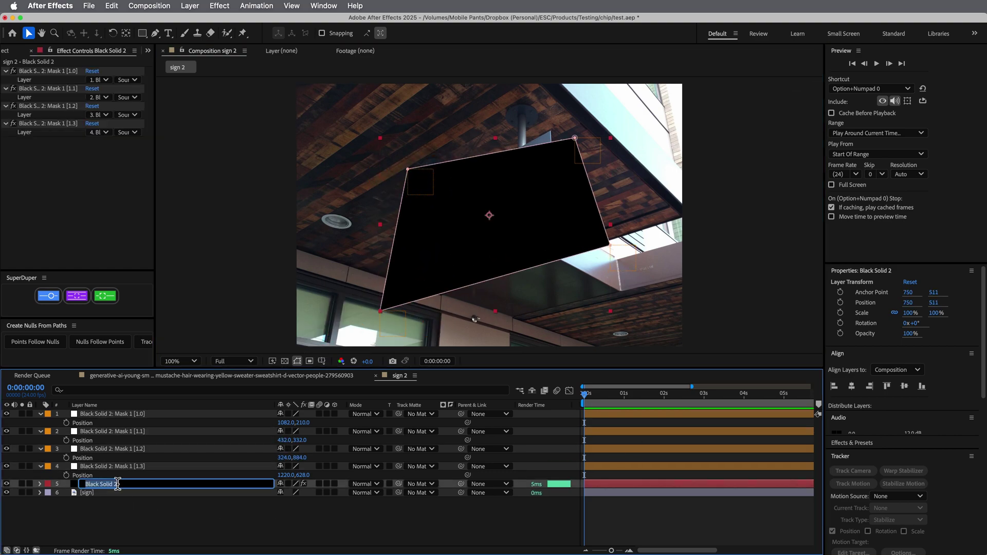
text(q)
click(147, 525)
click(628, 485)
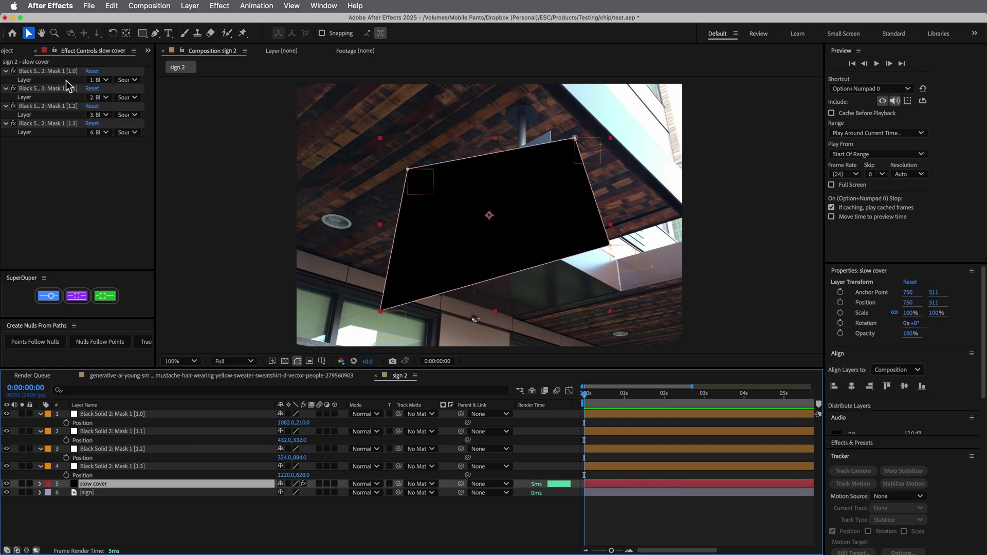
Step: Apply the 4-Color Gradient effect to the slow cover layer
click(219, 6)
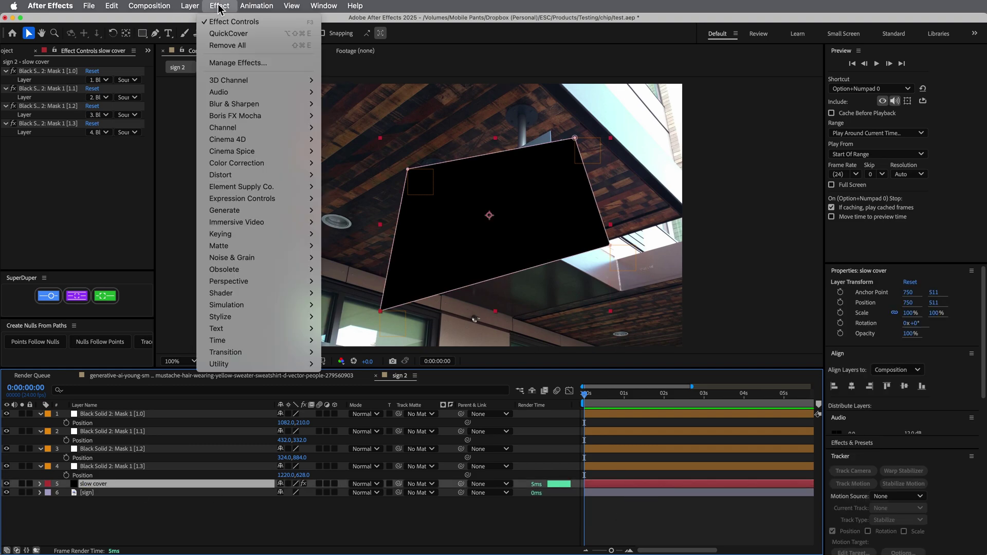
mouse_move(359, 6)
text(4 col)
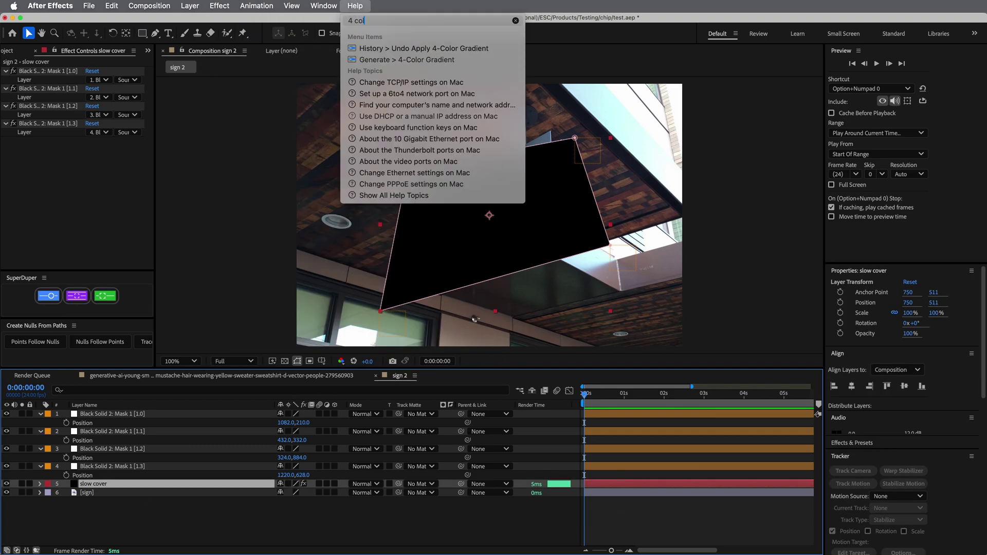
key(Down)
key(Down)
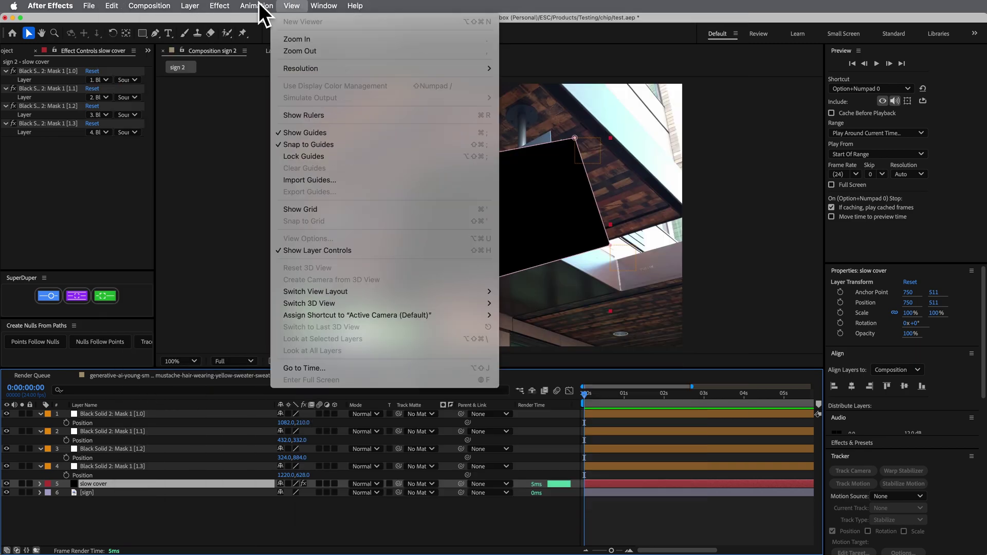
mouse_move(220, 5)
mouse_move(261, 210)
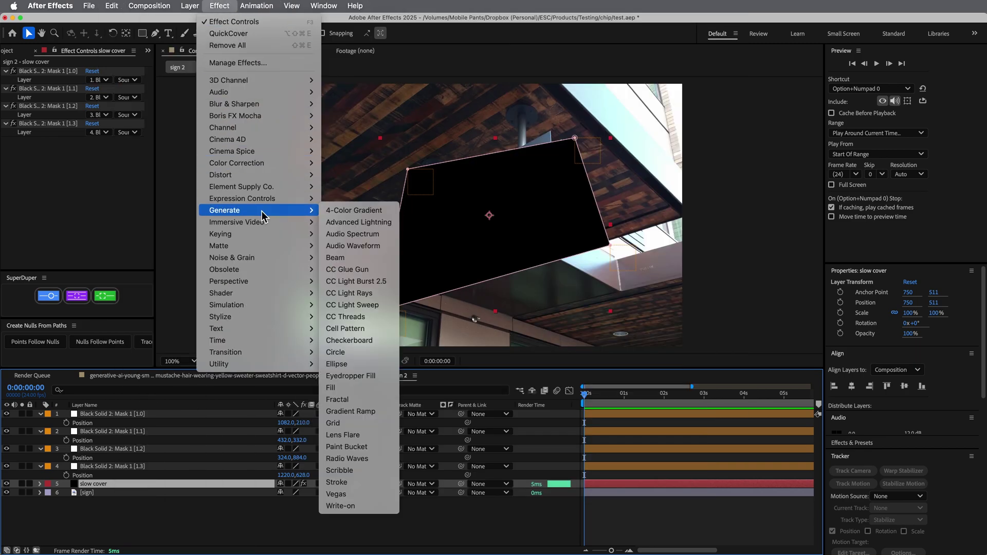
click(353, 211)
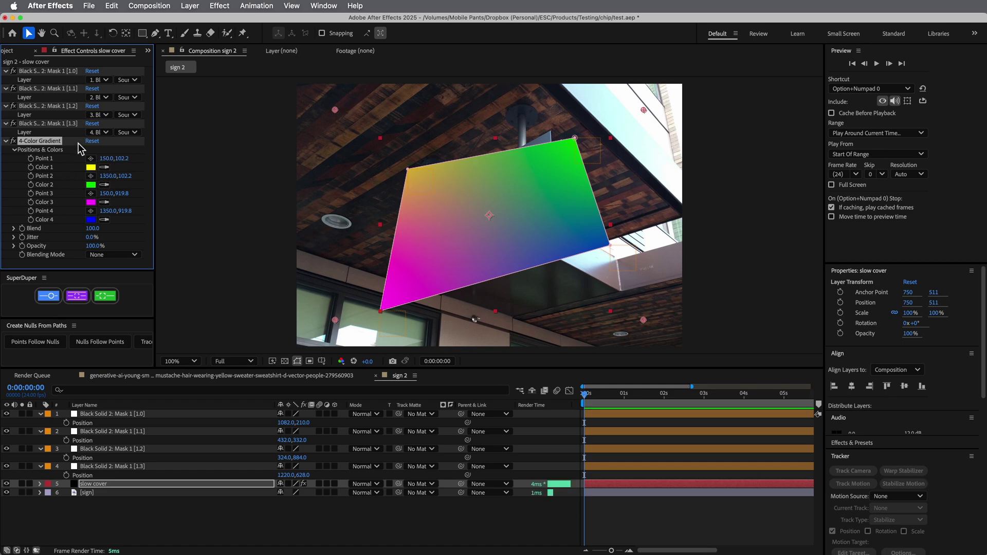
Step: Show slow cover's masks and expand its 4-Color Gradient properties in an enlarged timeline
key(m)
key(m)
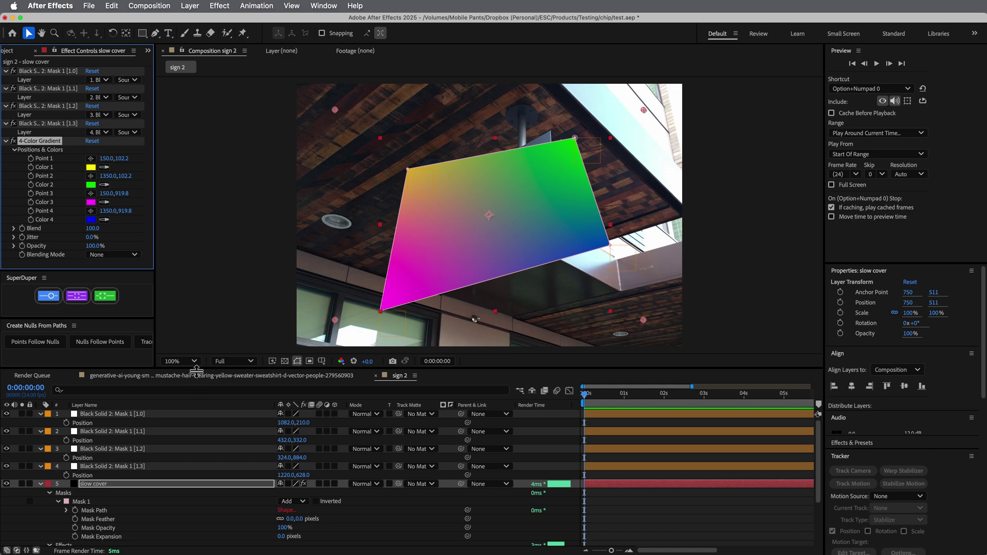
drag(197, 368, 198, 255)
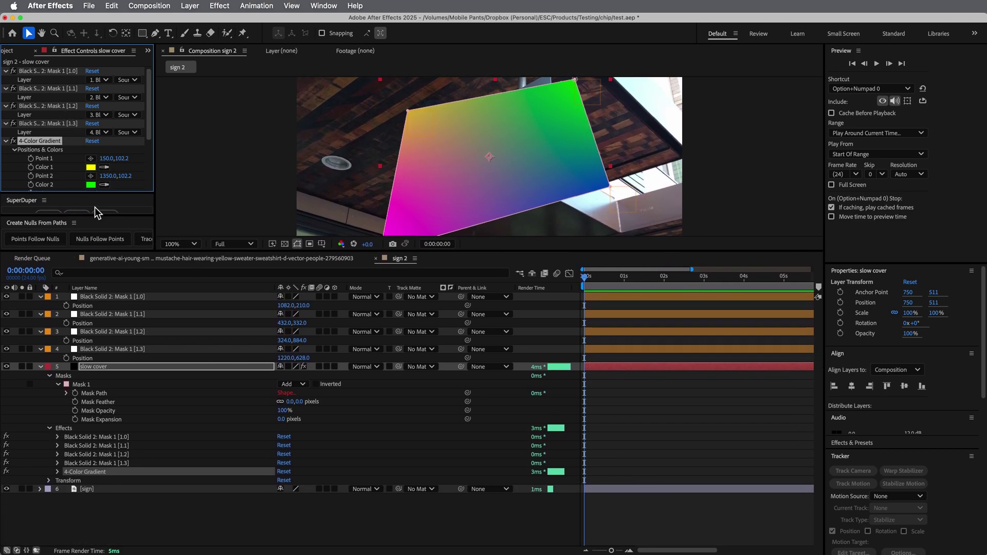
click(114, 314)
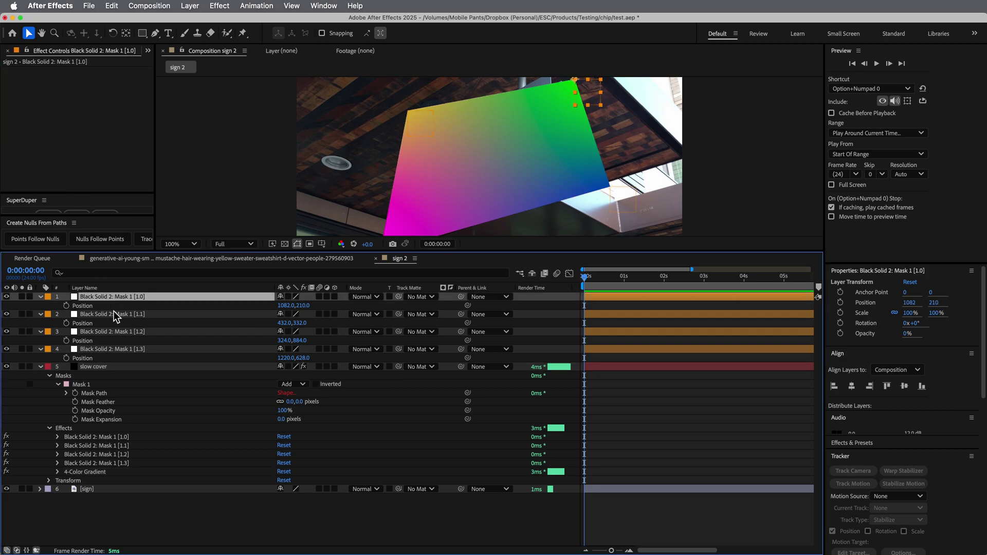
key(super+Down)
key(super+Down)
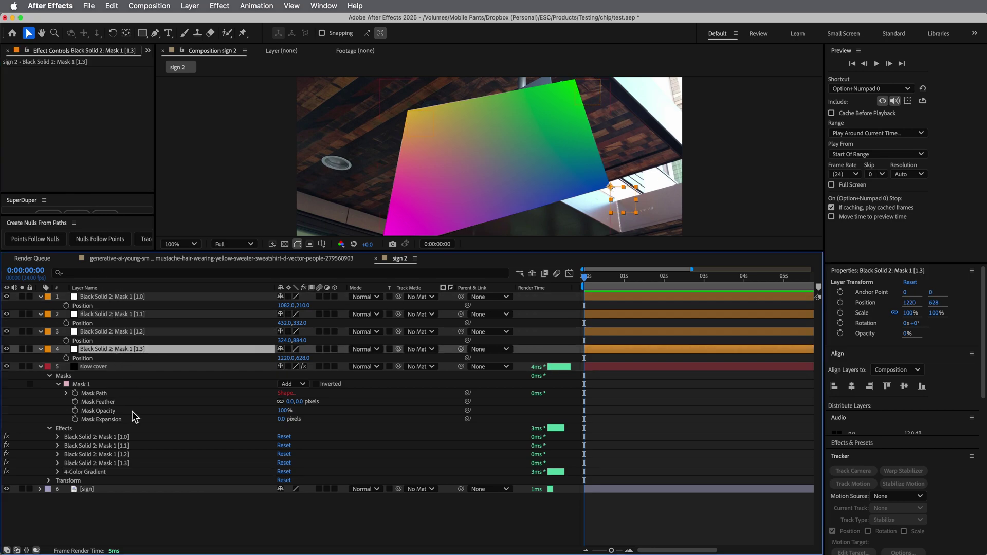
key(super+Down)
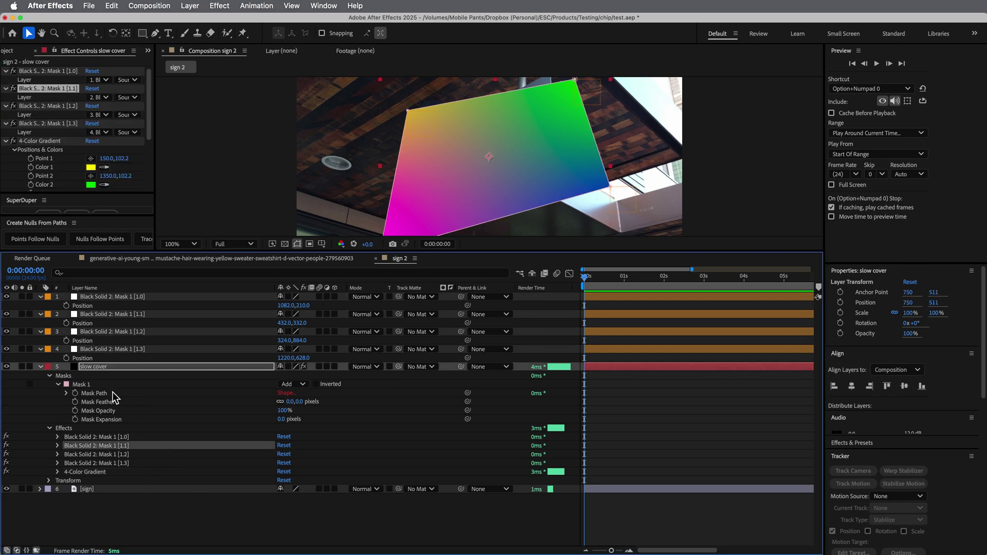
click(58, 472)
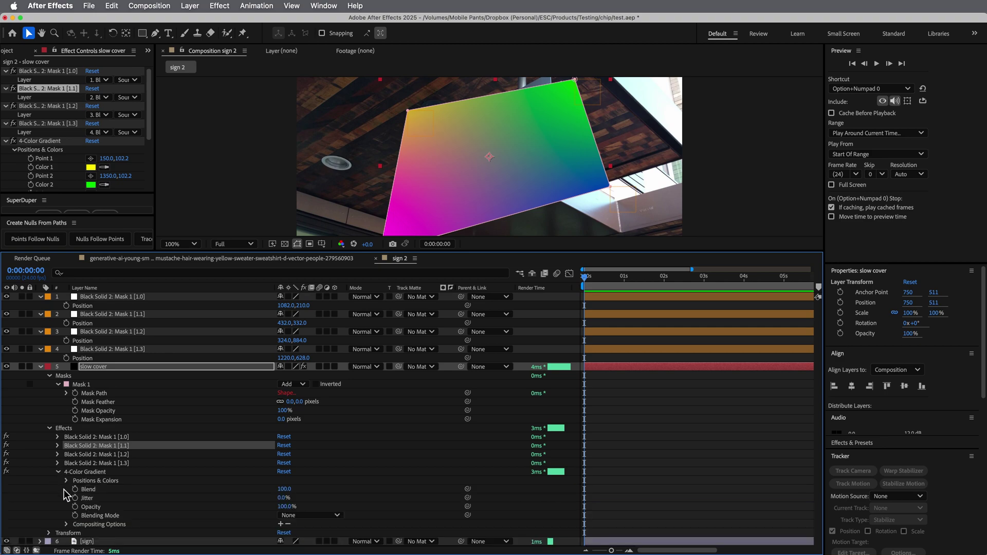
Step: Link gradient Point 1 by expression to the Mask 1 [1.0] null's Position
click(66, 481)
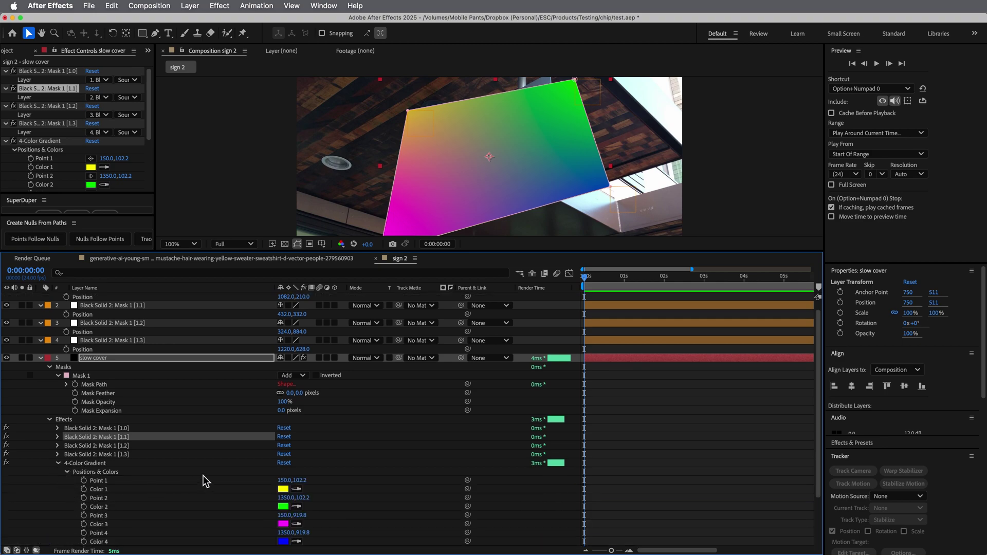
alt+click(84, 481)
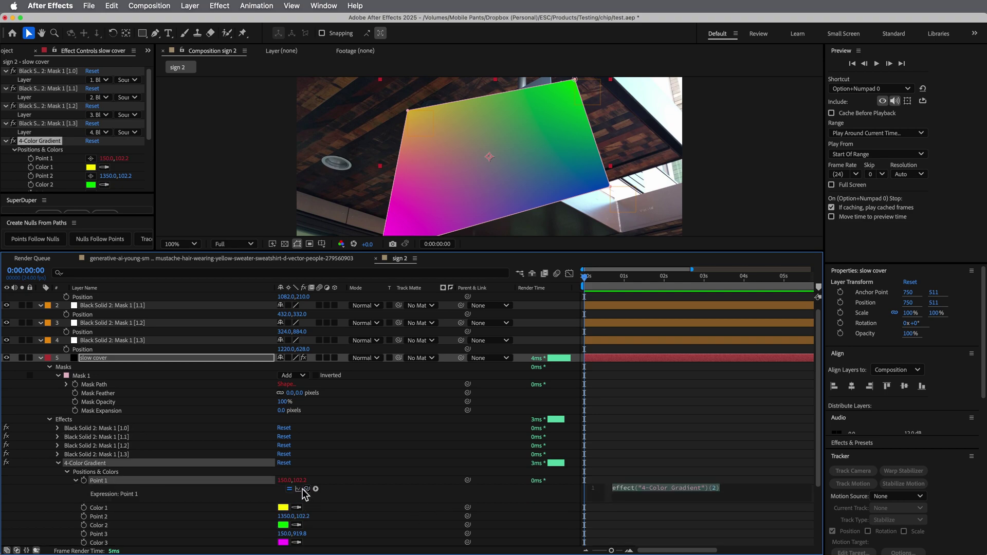
click(75, 480)
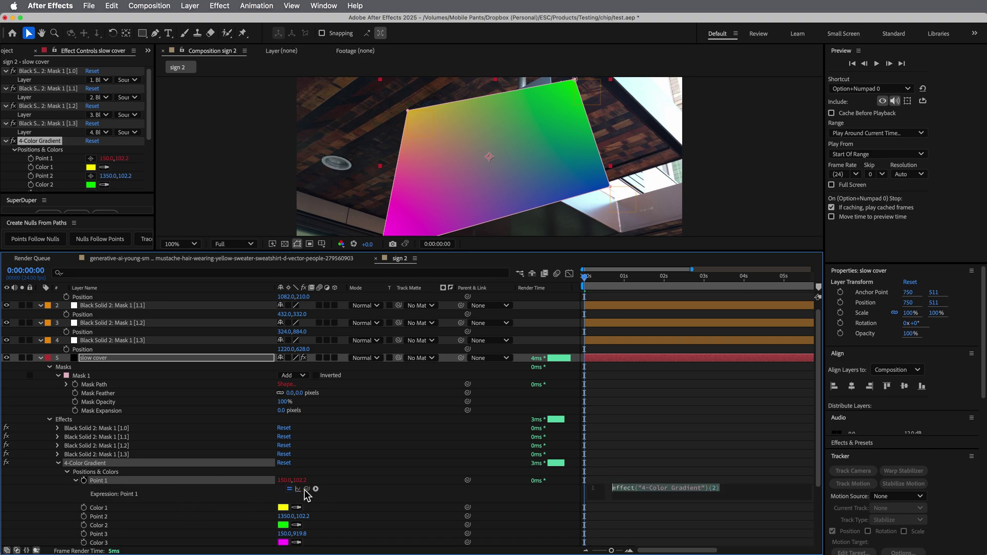
drag(307, 489, 89, 308)
click(758, 459)
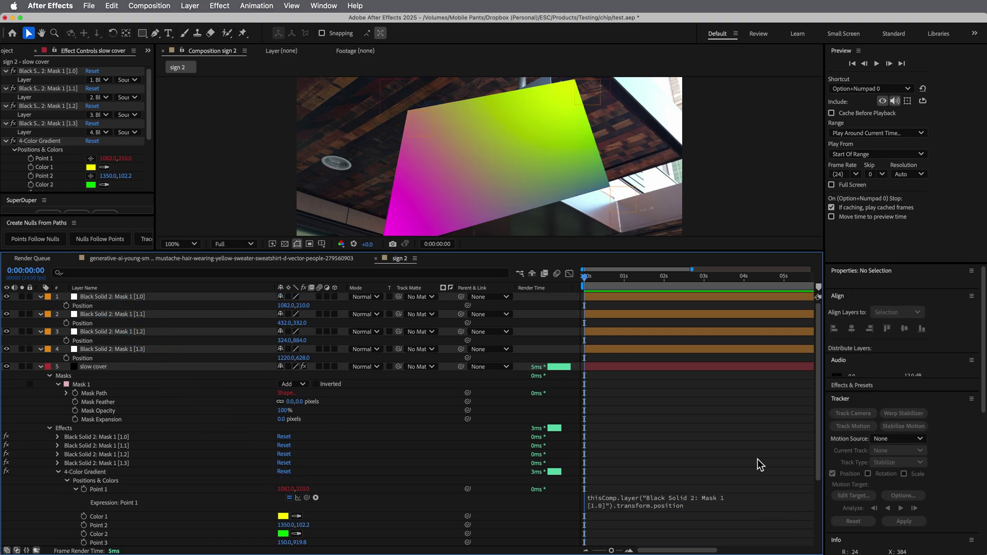
Step: Link gradient Points 2, 3 and 4 to the [1.1], [1.2] and [1.3] nulls' Positions
alt+click(84, 525)
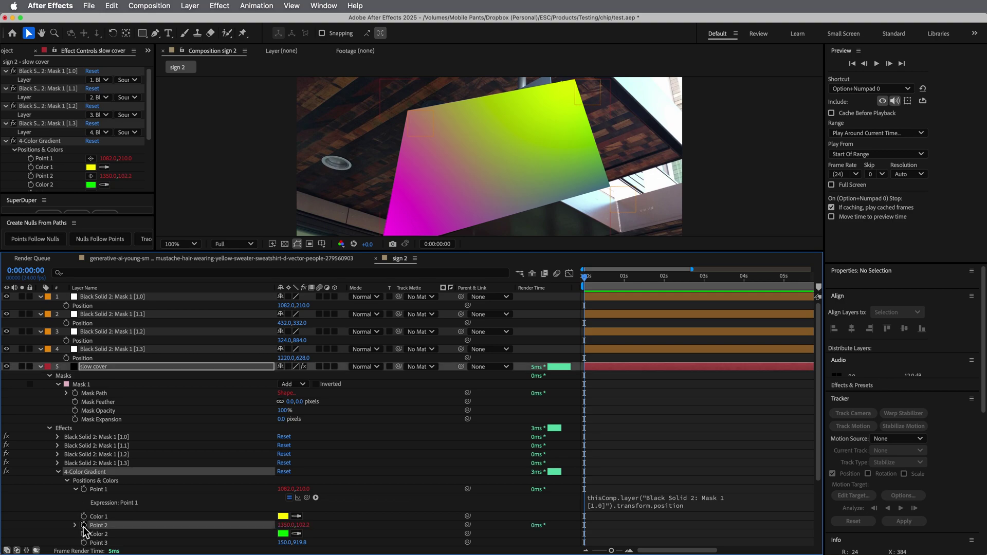
drag(307, 534, 83, 324)
scroll(85, 502, down, 1)
alt+click(84, 541)
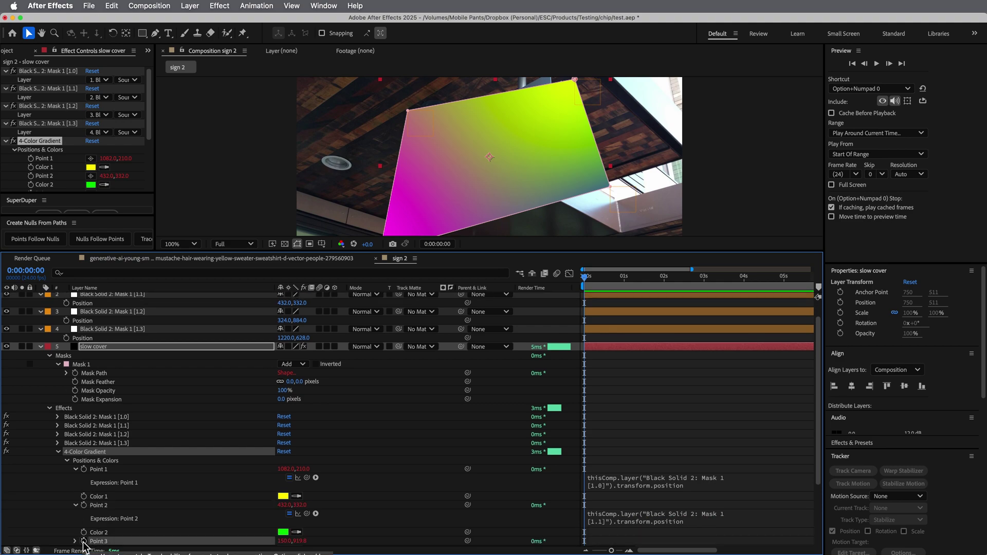
drag(307, 542, 91, 340)
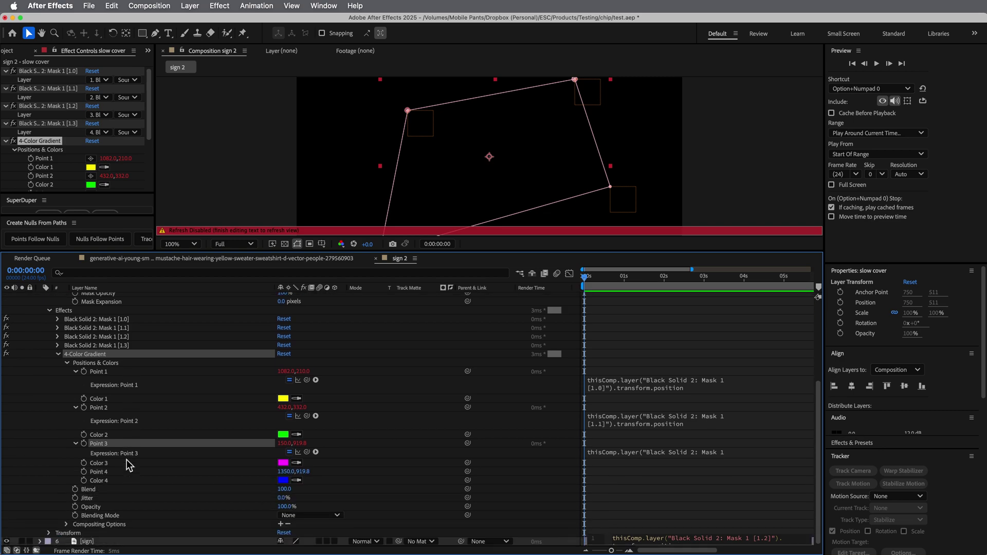
alt+click(84, 472)
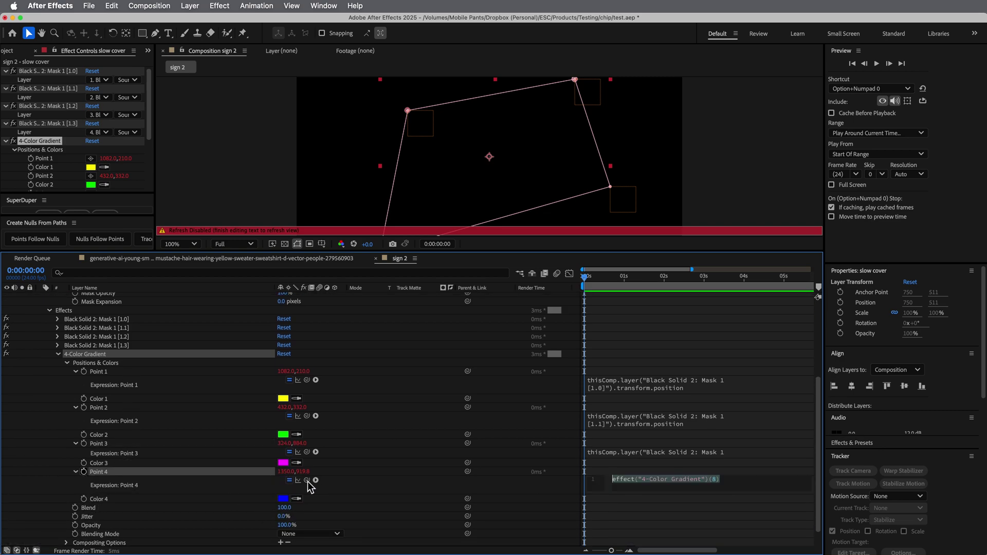
drag(307, 480, 103, 354)
Step: Drag the four Mask 1 corner nulls onto the sign panel's corners so the gradient cover fits
click(705, 392)
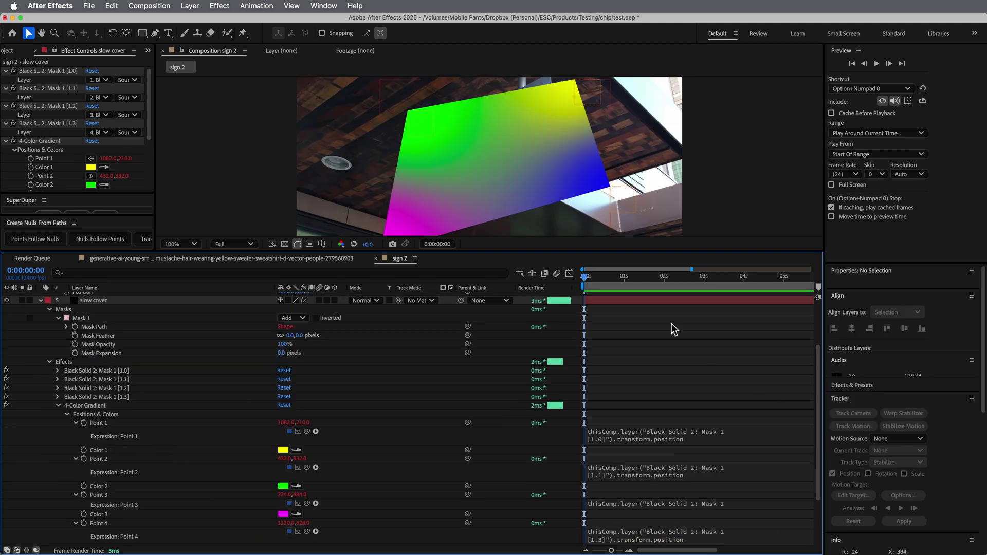
click(621, 211)
mouse_move(620, 210)
mouse_down()
mouse_move(521, 208)
mouse_move(615, 220)
mouse_up()
drag(596, 98, 632, 121)
drag(425, 114, 419, 161)
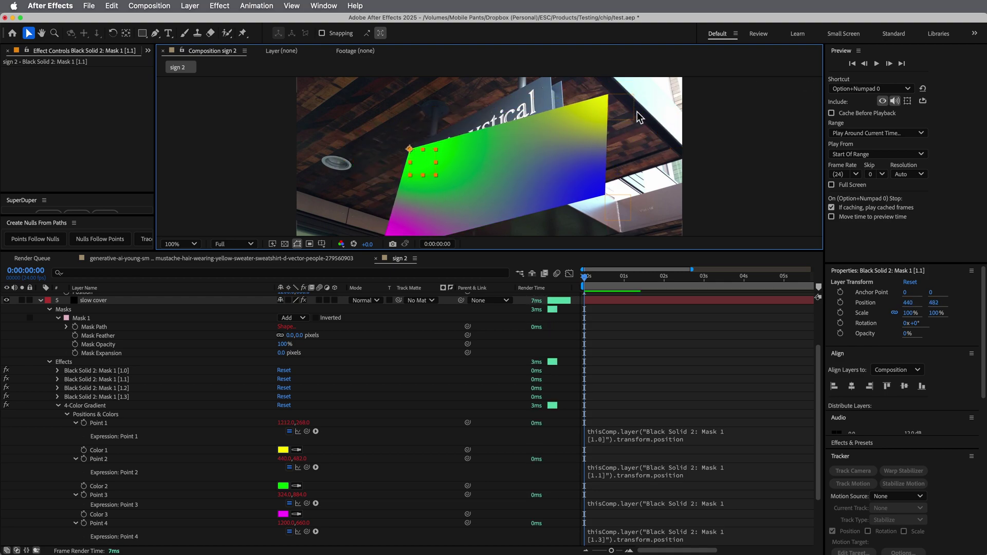
drag(620, 107, 561, 88)
drag(616, 211, 572, 180)
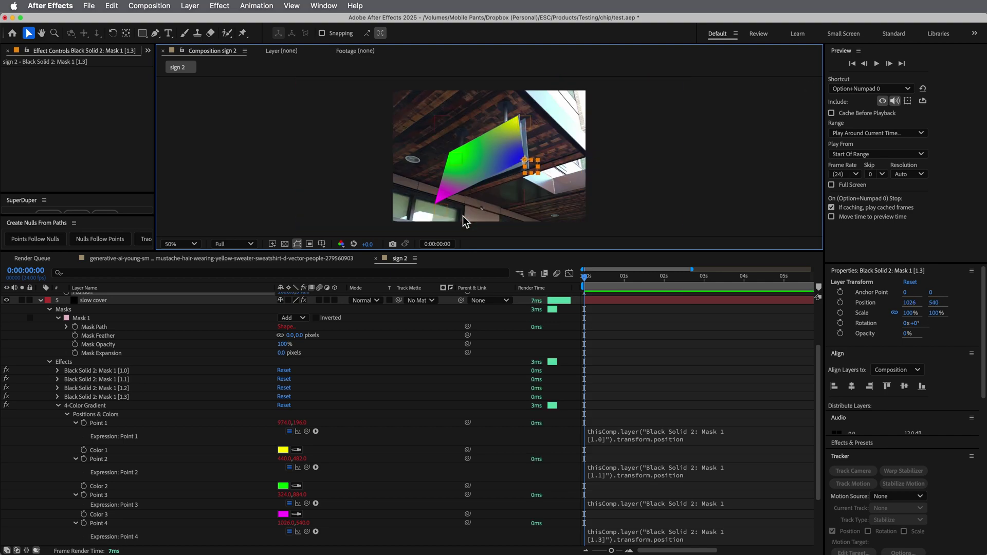
key(space)
drag(461, 215, 463, 210)
scroll(72, 437, up, 3)
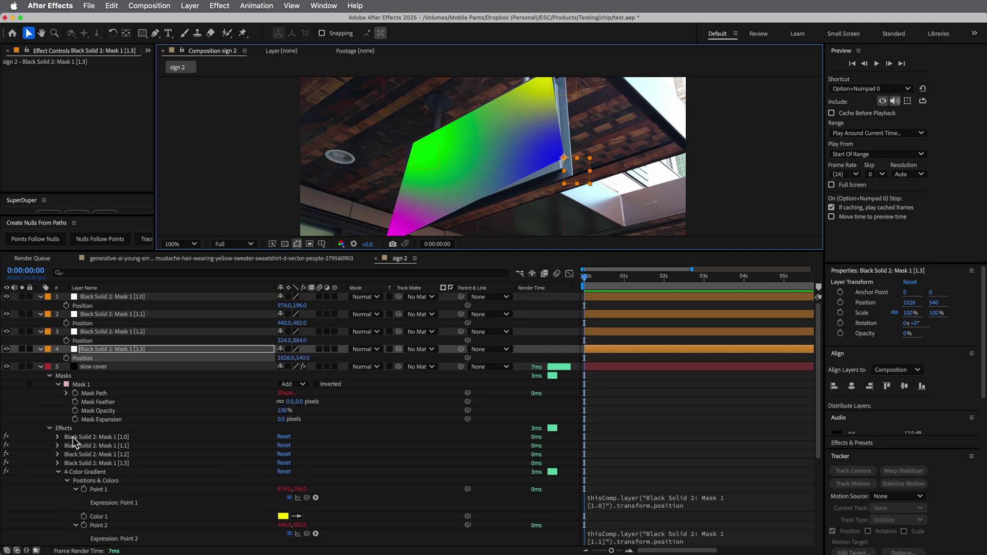
Step: Collapse the mask properties and hide the four Point expressions
click(57, 385)
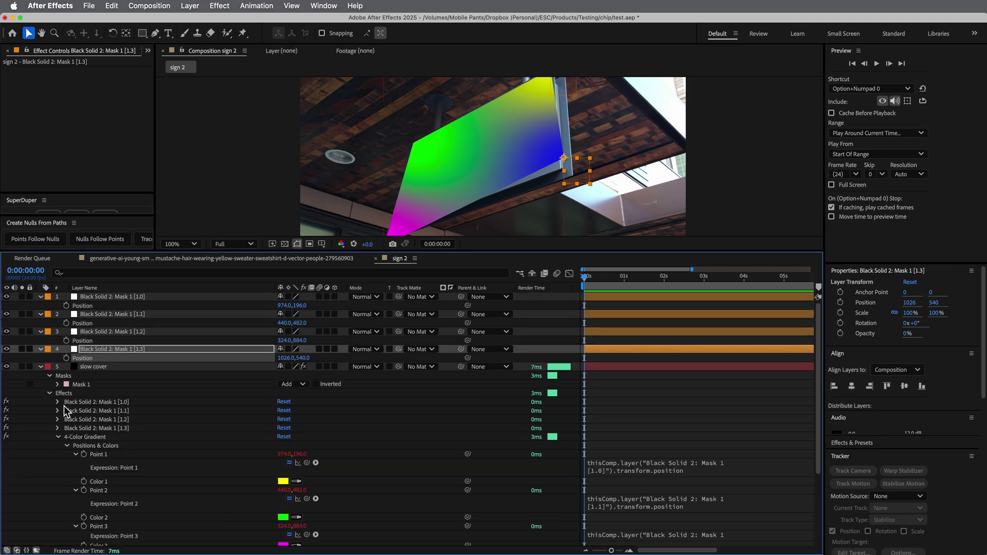
click(75, 455)
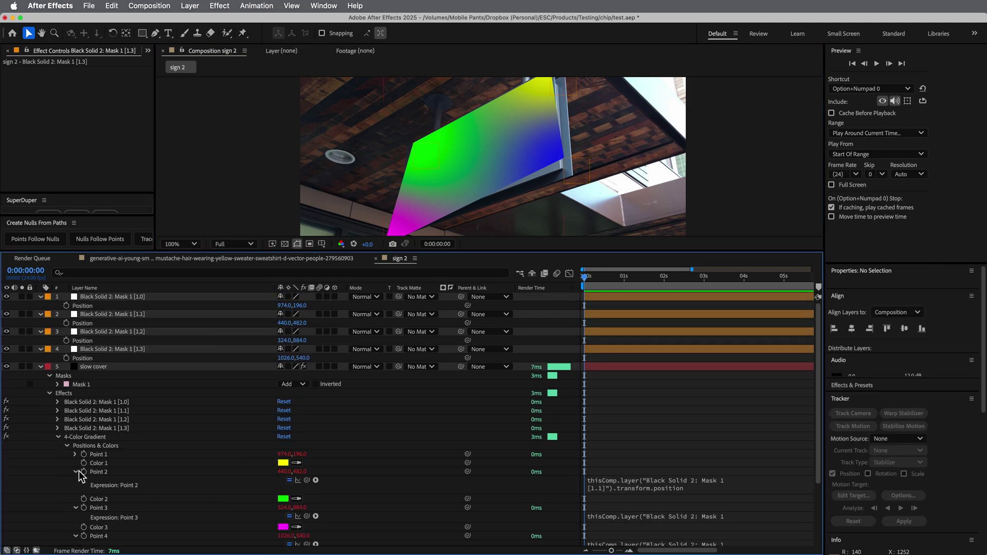
click(79, 478)
click(74, 473)
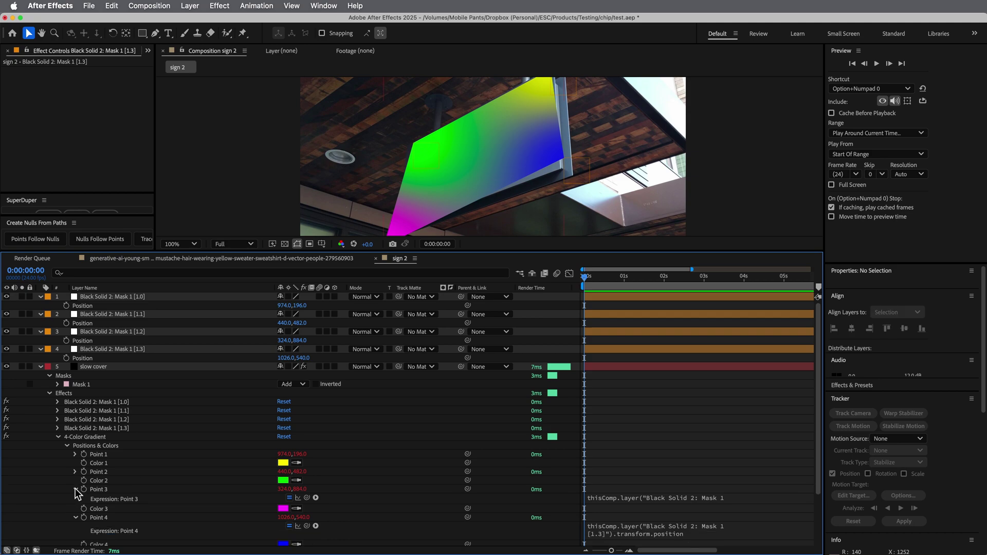
click(75, 489)
click(76, 507)
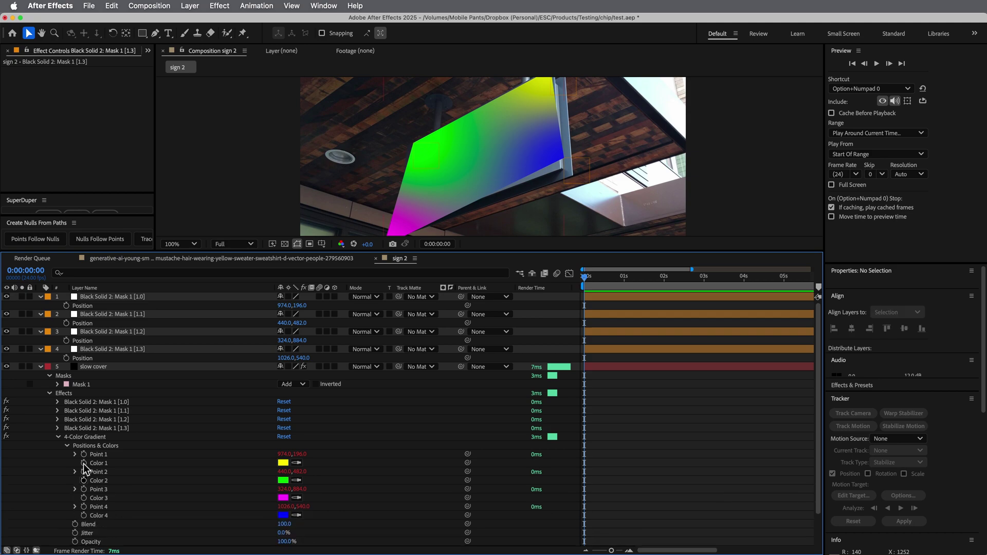
scroll(86, 432, down, 2)
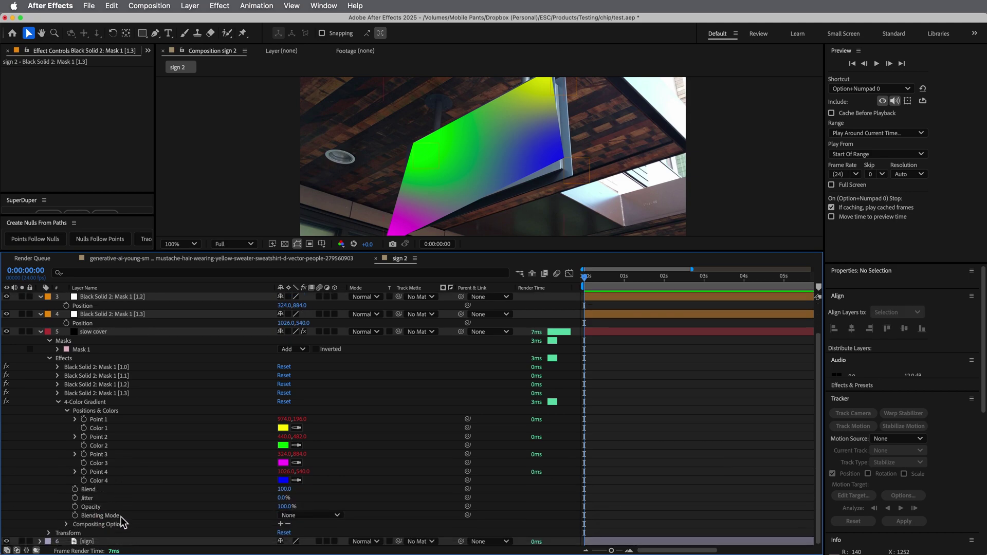
Step: Give Color 1 a sampleImage expression reading the sign layer at the Mask 1 [1.0] null's position
alt+click(84, 428)
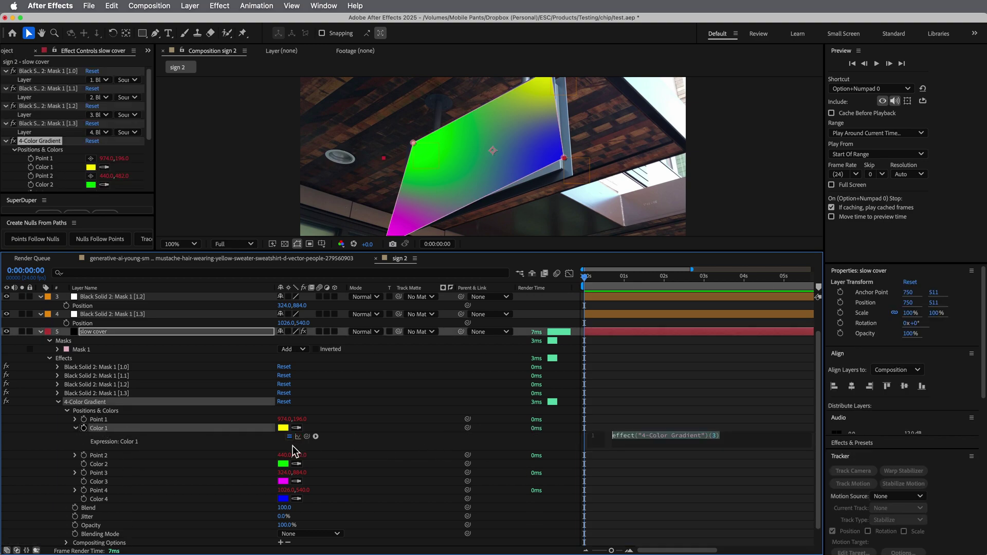
drag(307, 436, 116, 546)
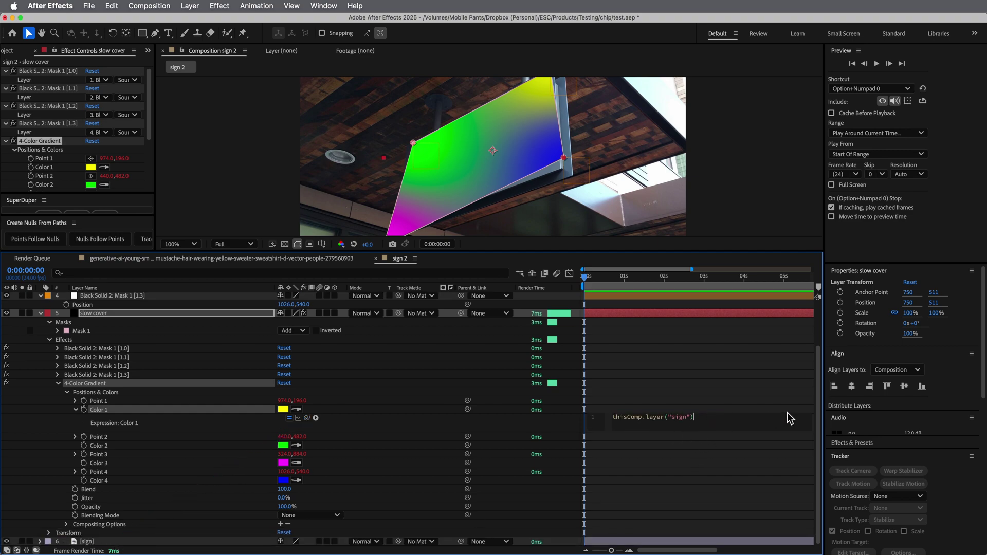
text(.samp)
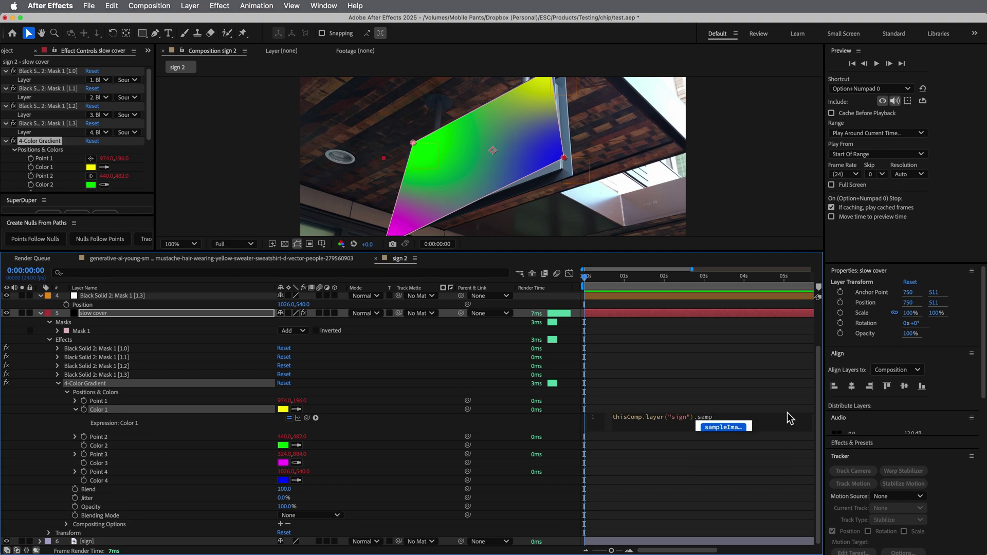
key(Return)
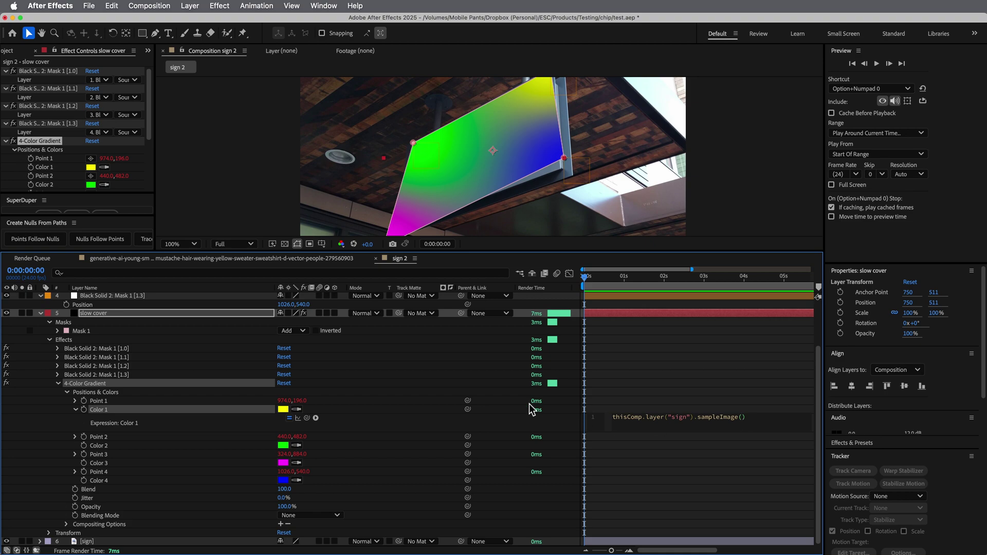
scroll(308, 473, up, 3)
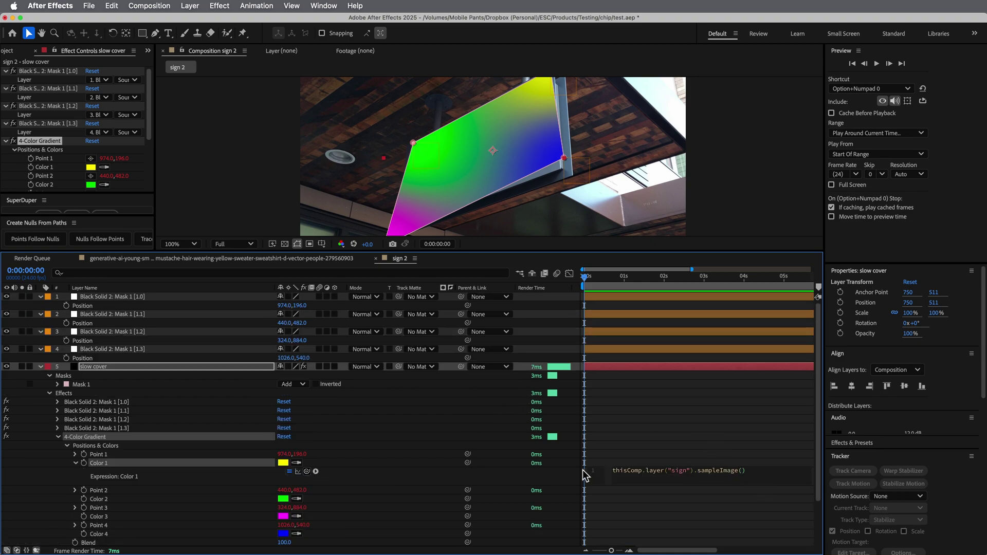
drag(307, 472, 82, 307)
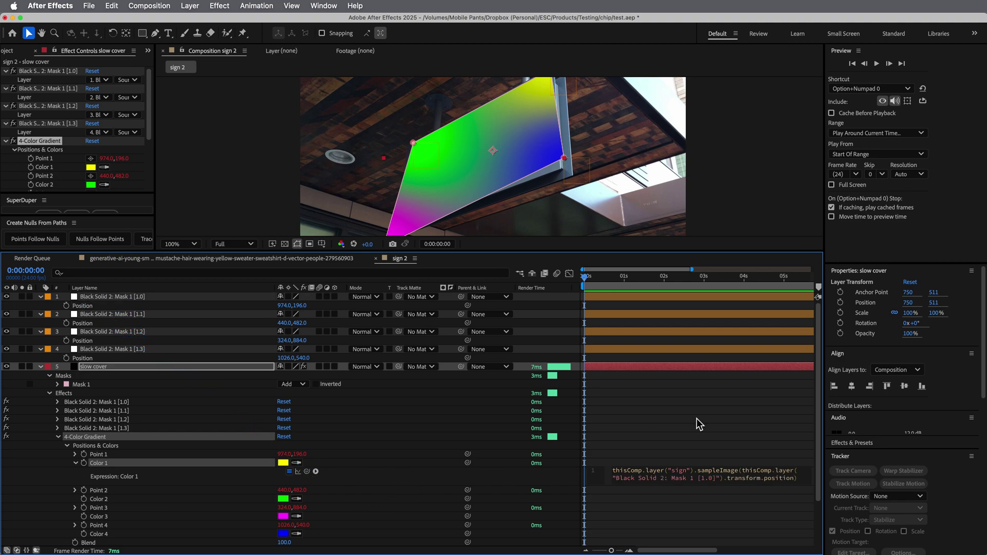
click(719, 441)
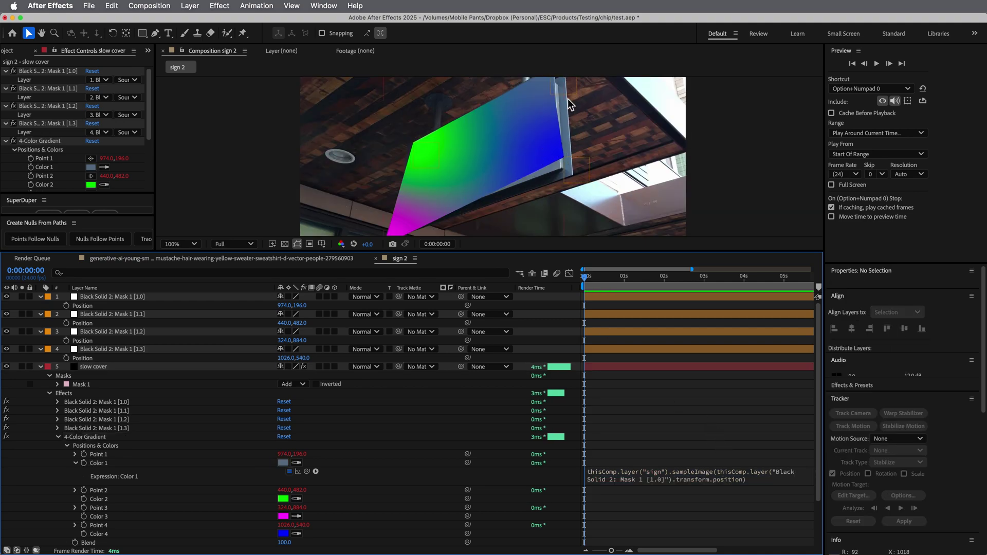
Step: Nudge the first corner null onto the sign's corner
drag(570, 98, 563, 153)
key(space)
drag(611, 203, 613, 135)
Step: Copy Color 1's sampling expression onto Color 2, changing the null index to [1.1]
click(738, 479)
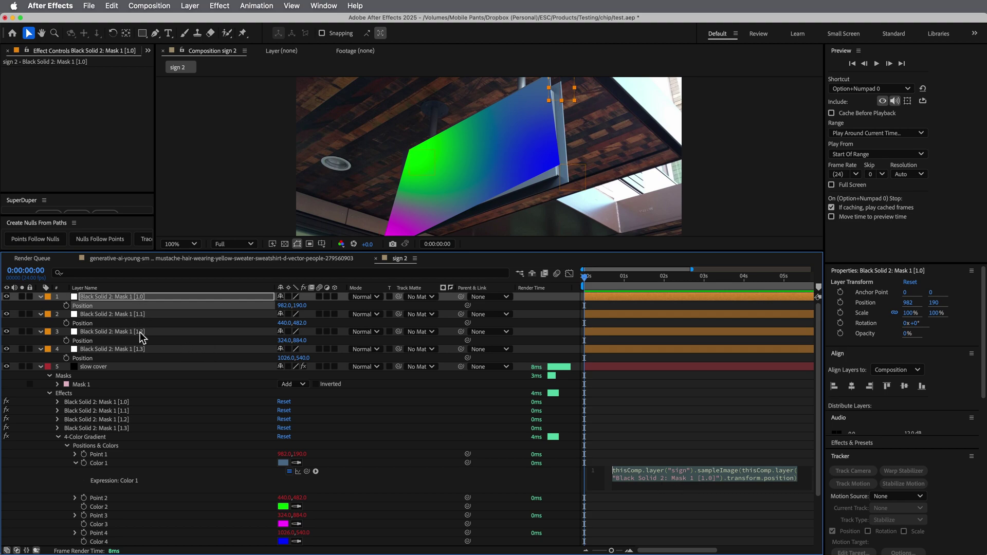
click(800, 478)
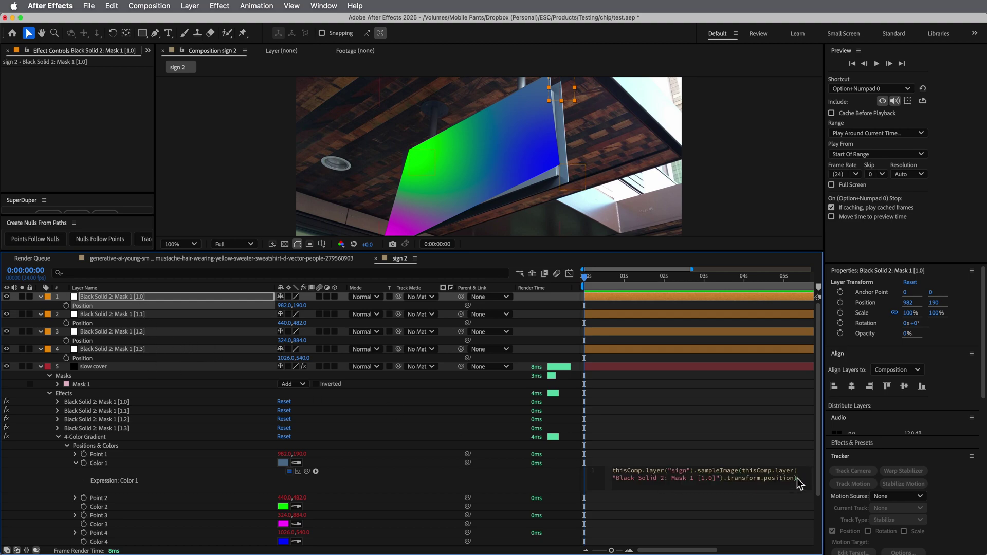
drag(803, 477, 534, 469)
key(super+c)
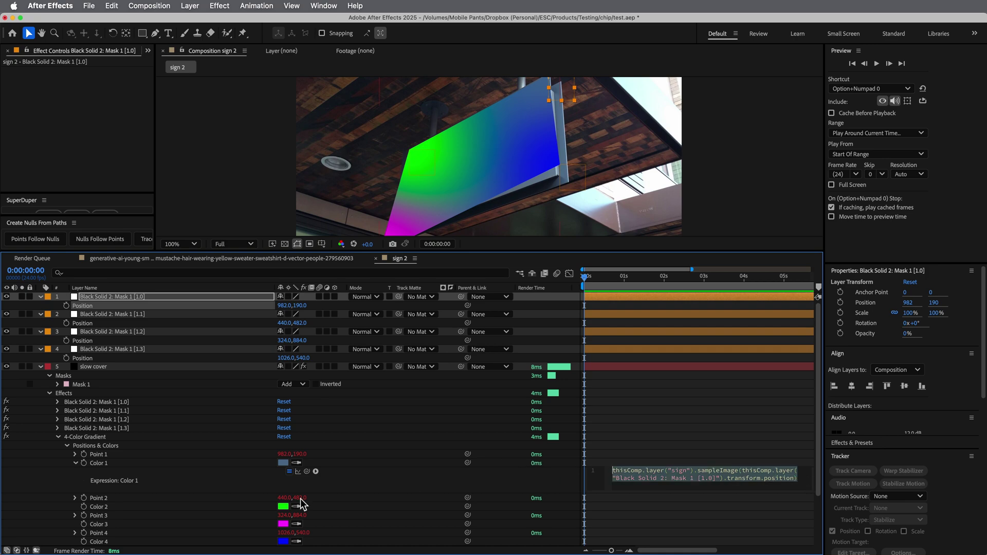
click(83, 507)
alt+click(83, 507)
key(super+v)
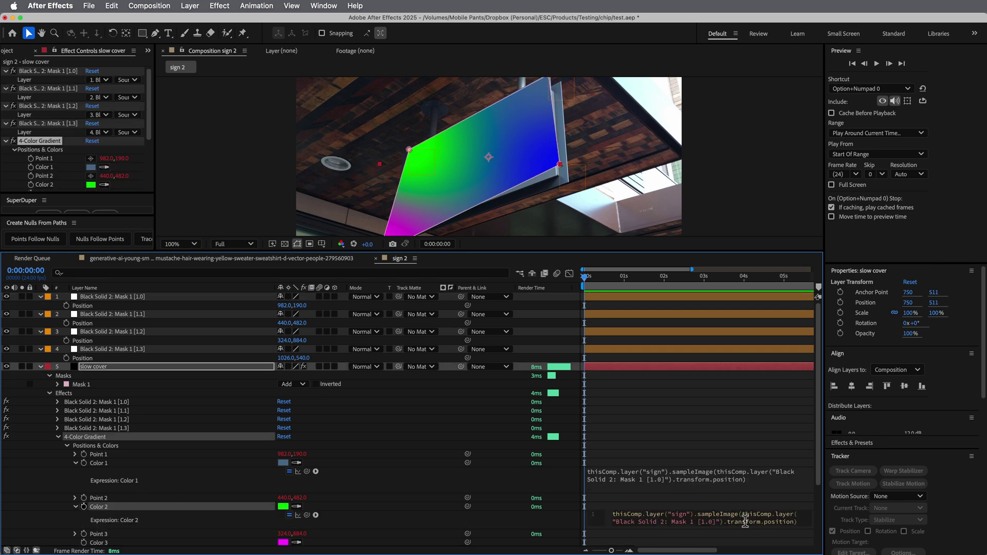
key(shift+Left)
text(1)
click(749, 506)
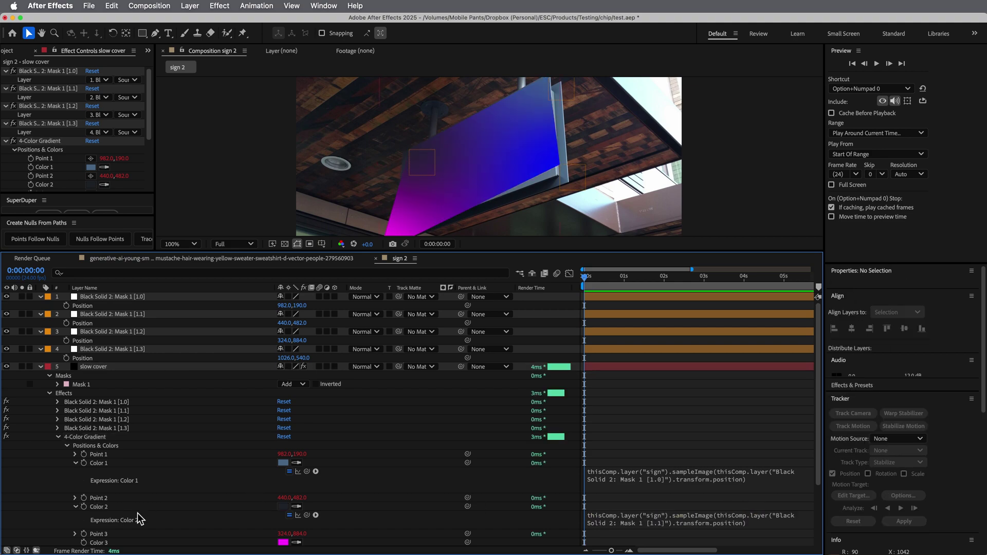
Step: Paste the sampling expression onto Color 3 and point it at null [1.2]
click(84, 546)
alt+click(84, 543)
key(super+v)
scroll(770, 520, down, 5)
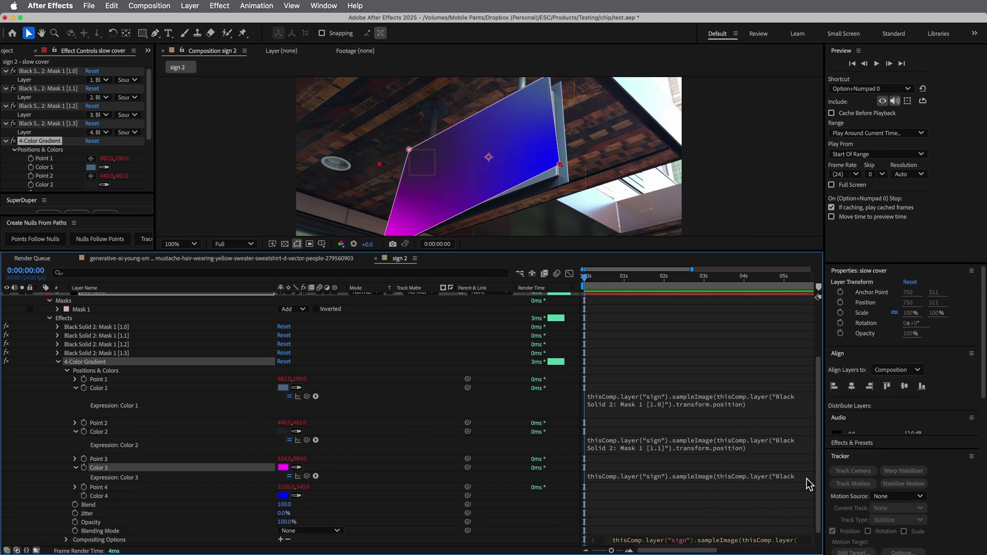
click(807, 479)
click(713, 483)
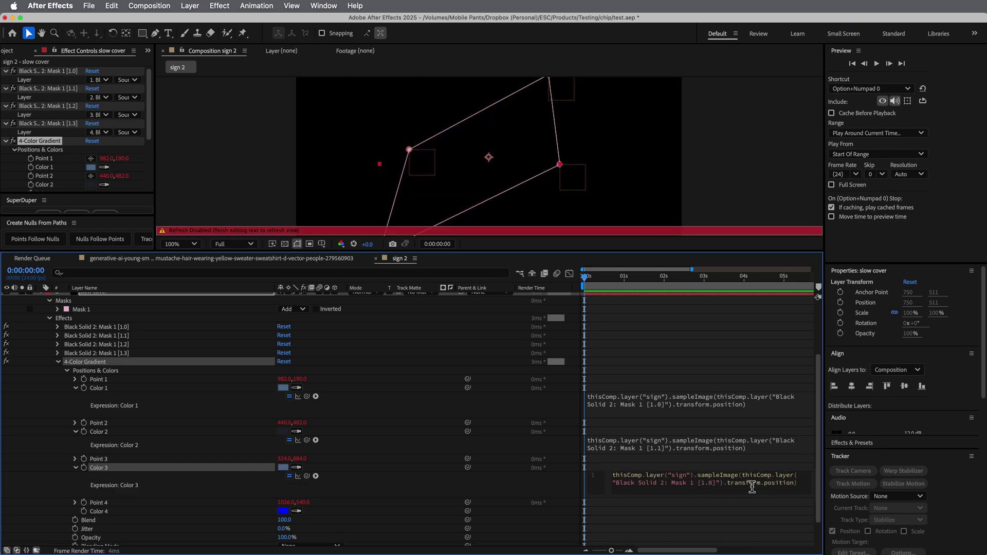
Step: Paste the sampling expression onto Color 4 with the null index changed to [1.3]
alt+click(82, 511)
key(super+v)
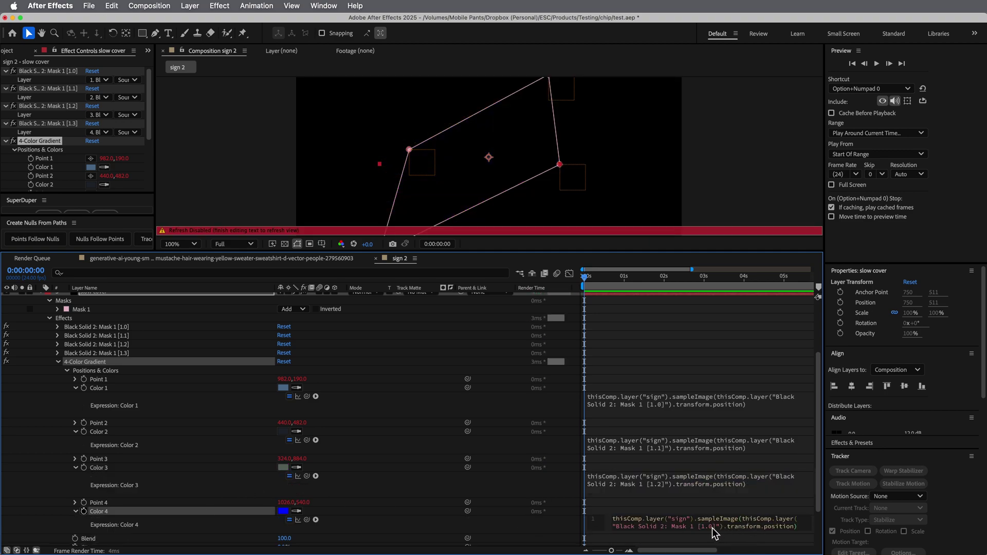
key(BackSpace)
text(3)
click(735, 501)
Step: Drag the four corner nulls onto the sign's corners
mouse_move(577, 178)
mouse_down()
mouse_move(572, 193)
mouse_move(566, 184)
mouse_up()
drag(560, 115, 555, 92)
drag(431, 163, 496, 149)
mouse_move(437, 215)
mouse_down()
mouse_move(455, 185)
mouse_move(452, 203)
mouse_up()
Step: Collapse all layer properties via the slow cover layer, view at 100%, and enlarge the viewer
click(650, 309)
scroll(535, 152, down, 2)
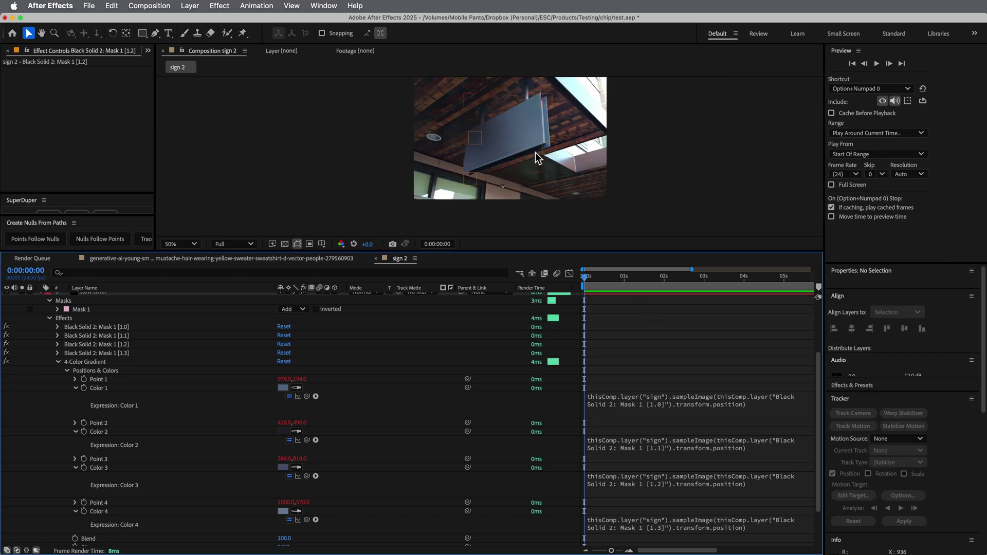
scroll(76, 352, up, 3)
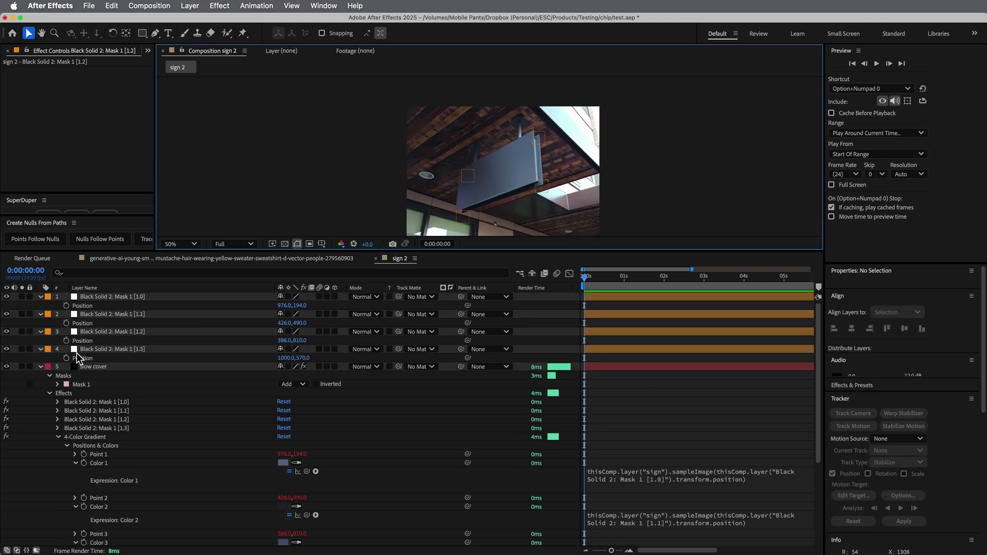
click(43, 366)
key(super+grave)
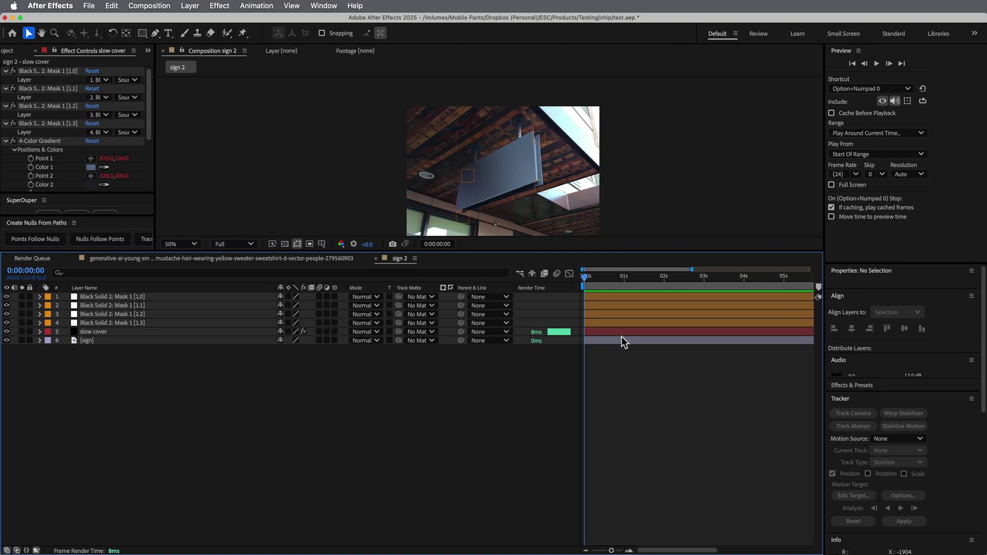
key(slash)
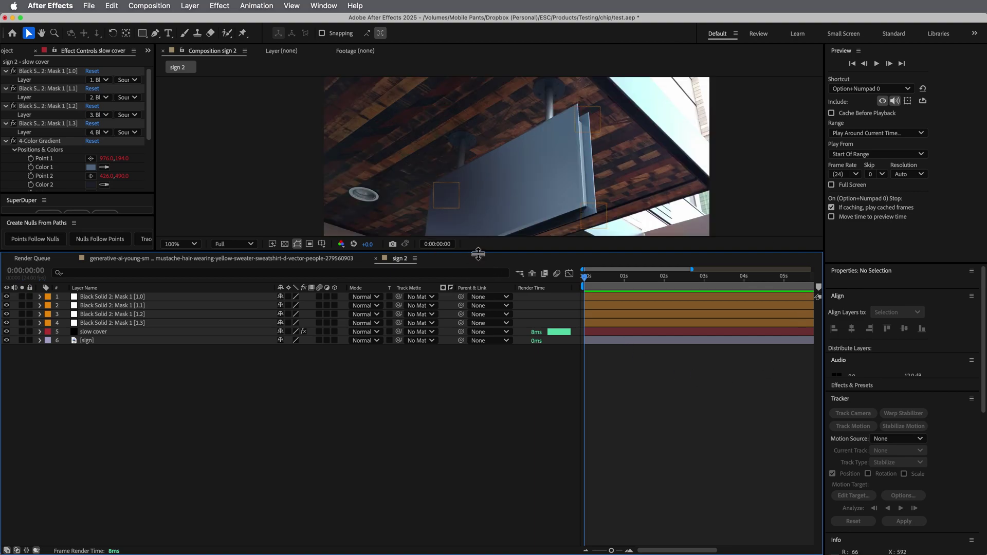
drag(476, 255, 476, 423)
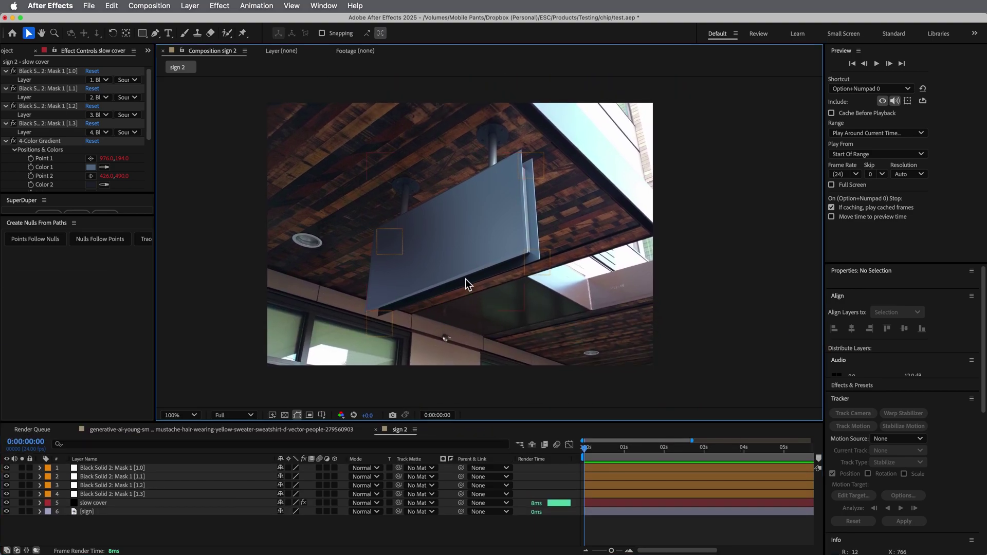